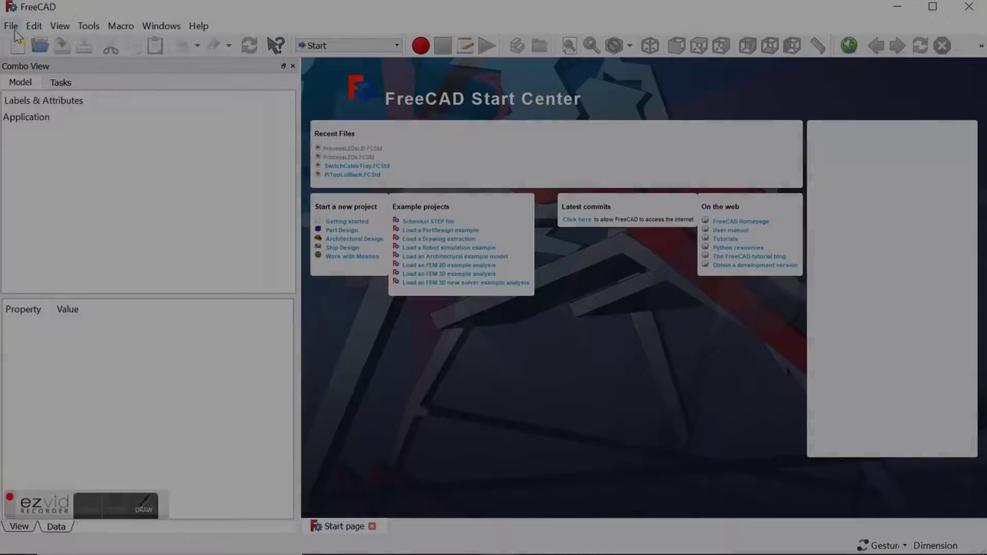
# Step: Start a new empty document and switch to the Part workbench with the model tree shown
pyautogui.click(14, 30)
pyautogui.click(40, 46)
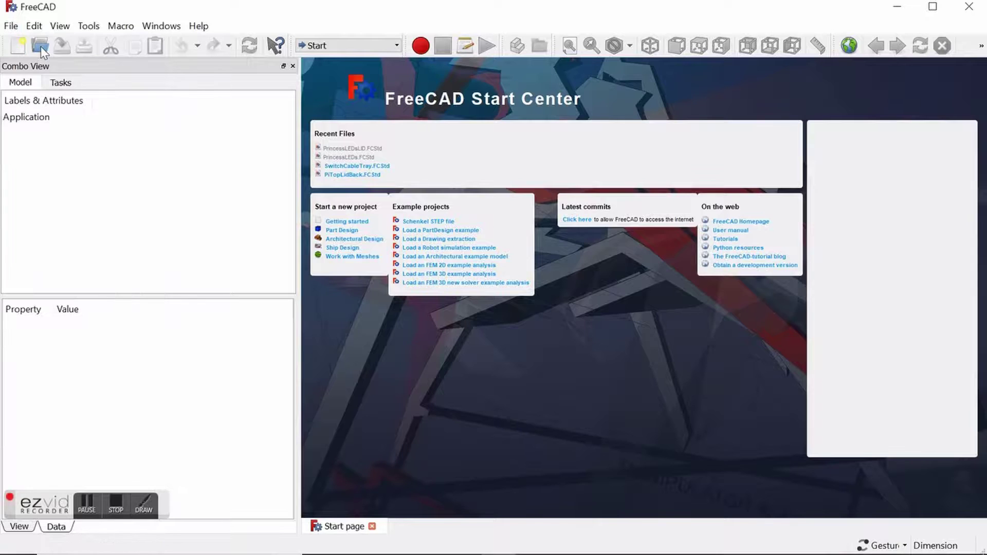
pyautogui.click(370, 47)
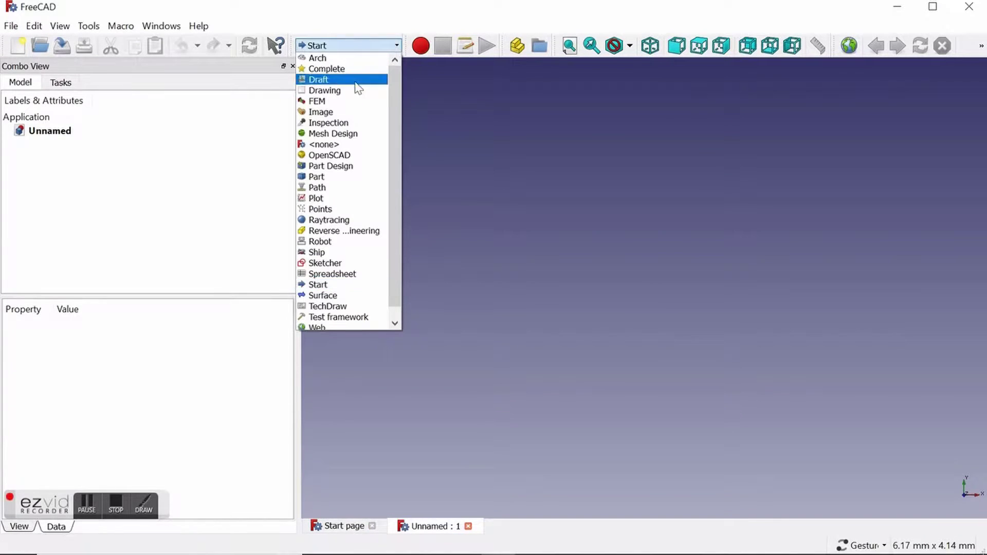
pyautogui.click(343, 169)
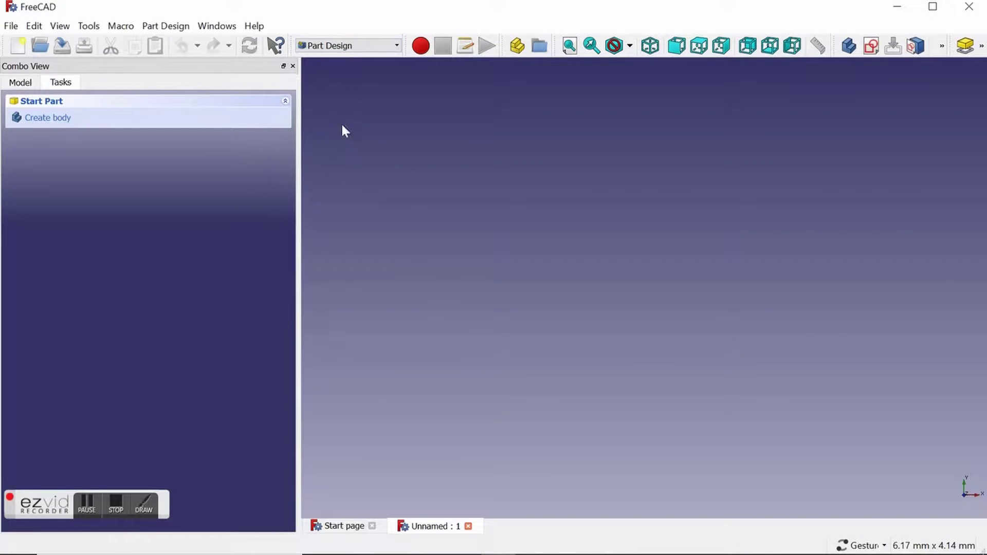
pyautogui.click(344, 45)
pyautogui.click(337, 177)
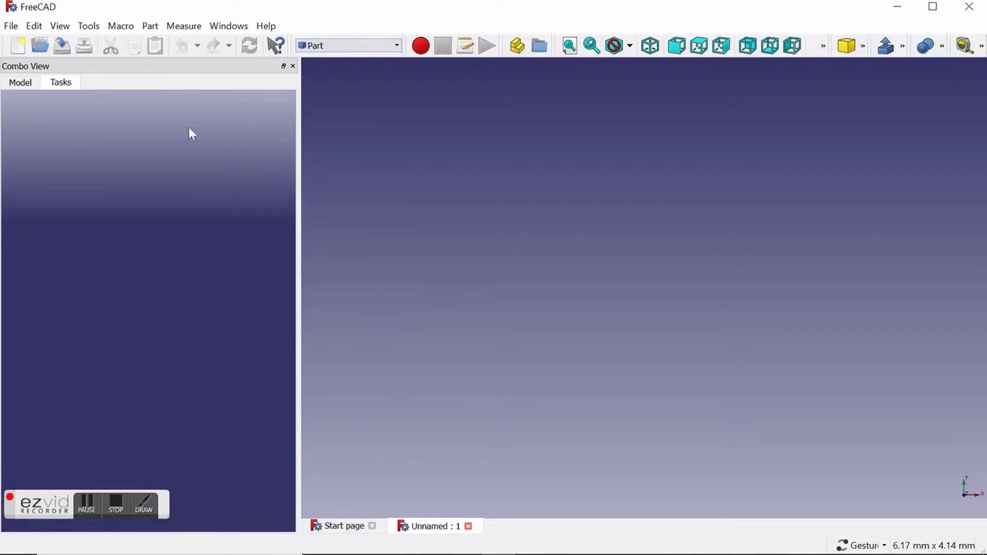
pyautogui.click(21, 85)
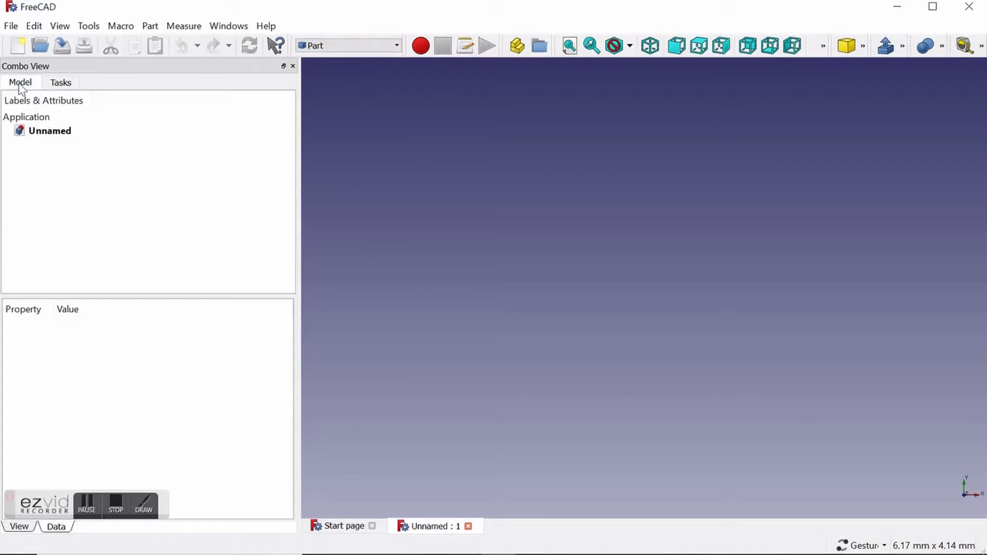
# Step: Add a Cube solid and set its length to 52 mm and width to 41 mm
pyautogui.click(846, 47)
pyautogui.click(46, 146)
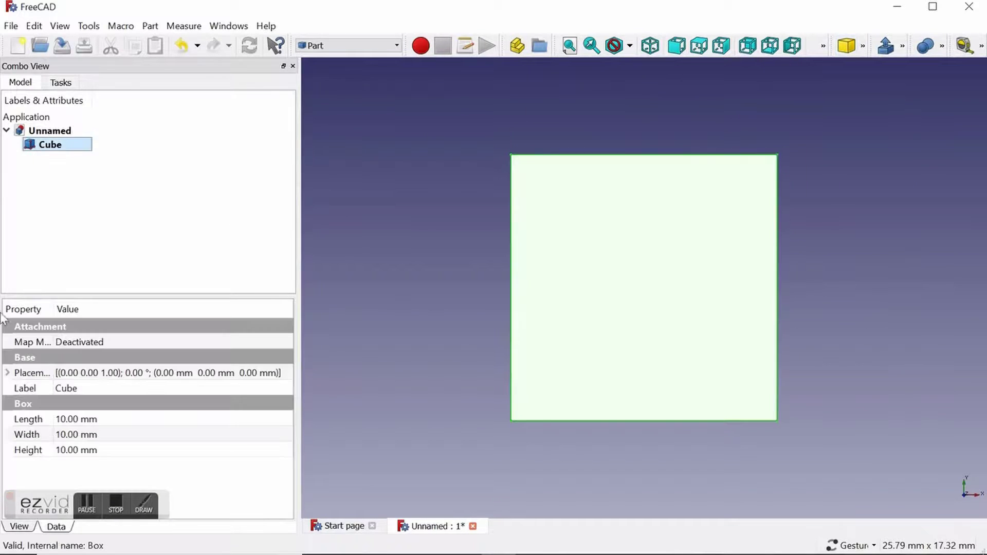
pyautogui.click(61, 422)
pyautogui.write('50')
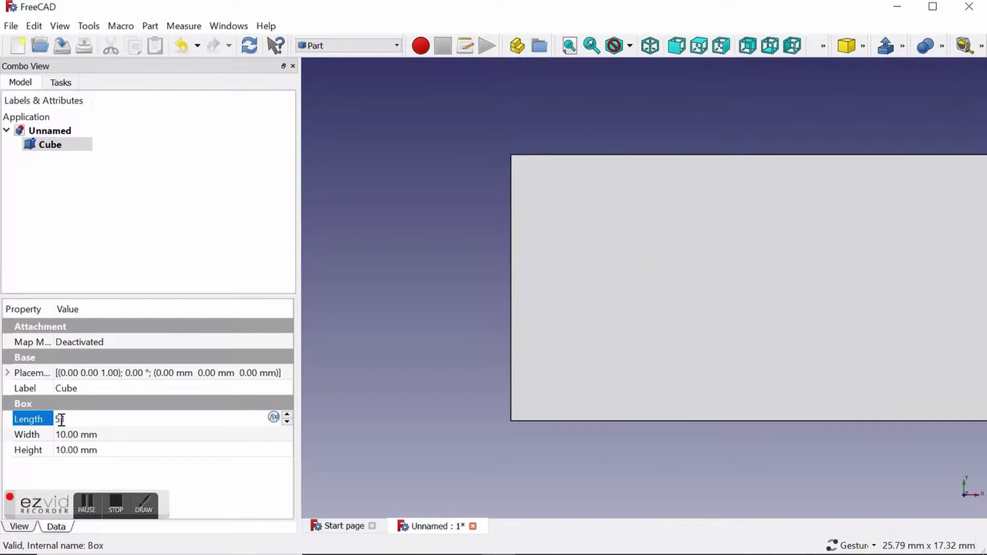
pyautogui.click(61, 436)
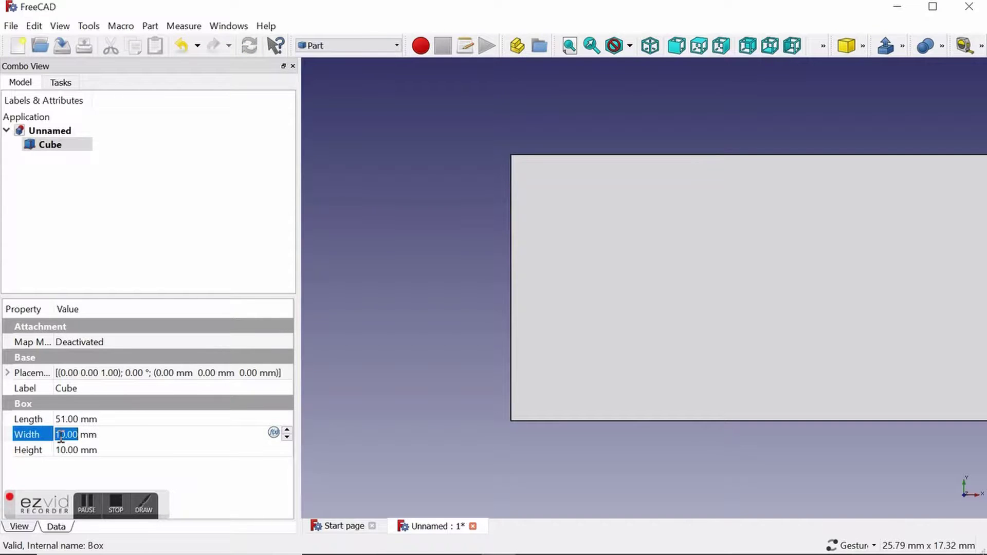
pyautogui.write('40')
pyautogui.click(65, 419)
pyautogui.write('50')
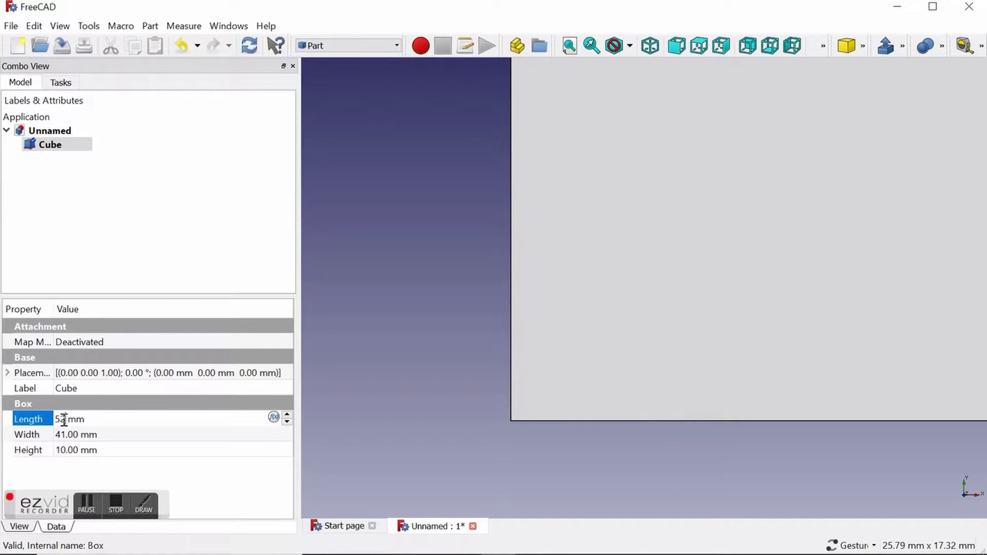
# Step: Orbit the view to inspect the 52 × 41 × 10 mm box from an isometric angle
pyautogui.moveTo(574, 456)
pyautogui.mouseDown()
pyautogui.moveTo(648, 340)
pyautogui.moveTo(562, 346)
pyautogui.mouseUp()
pyautogui.scroll(-5, 600, 345)
pyautogui.scroll(1, 599, 345)
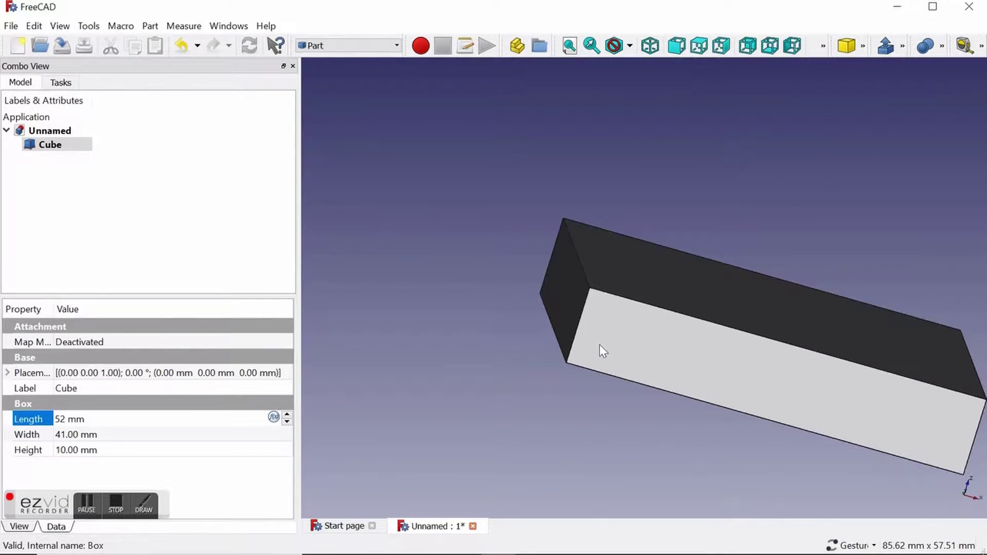
pyautogui.moveTo(948, 310); pyautogui.dragTo(961, 286)
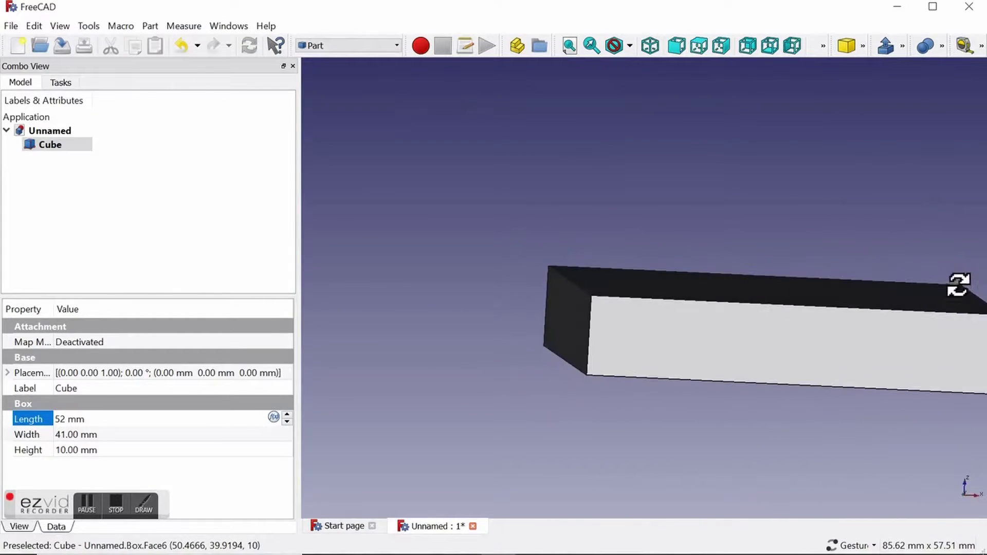
pyautogui.moveTo(819, 235)
pyautogui.mouseDown()
pyautogui.moveTo(665, 250)
pyautogui.moveTo(919, 255)
pyautogui.mouseUp()
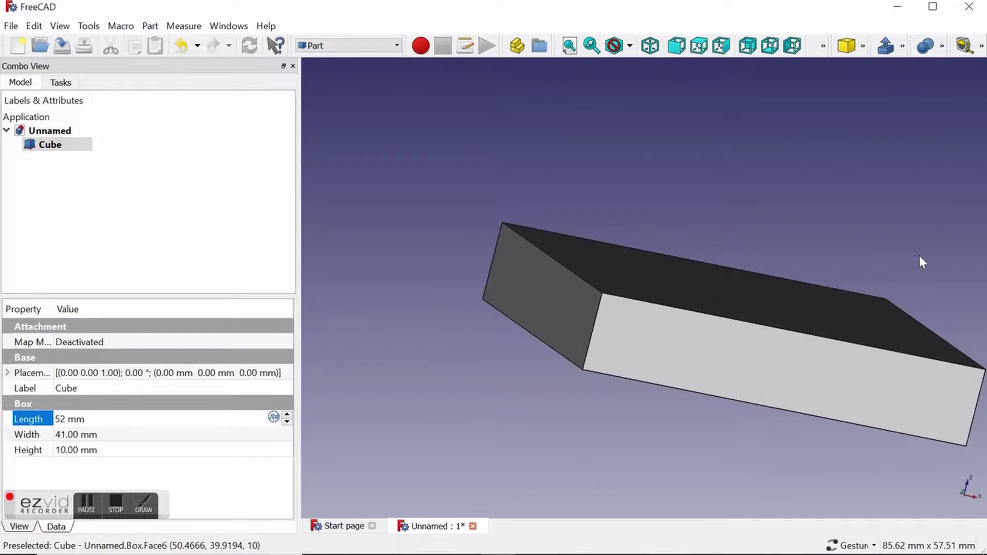
pyautogui.scroll(2, 962, 158)
pyautogui.scroll(-4, 961, 158)
pyautogui.scroll(4, 962, 159)
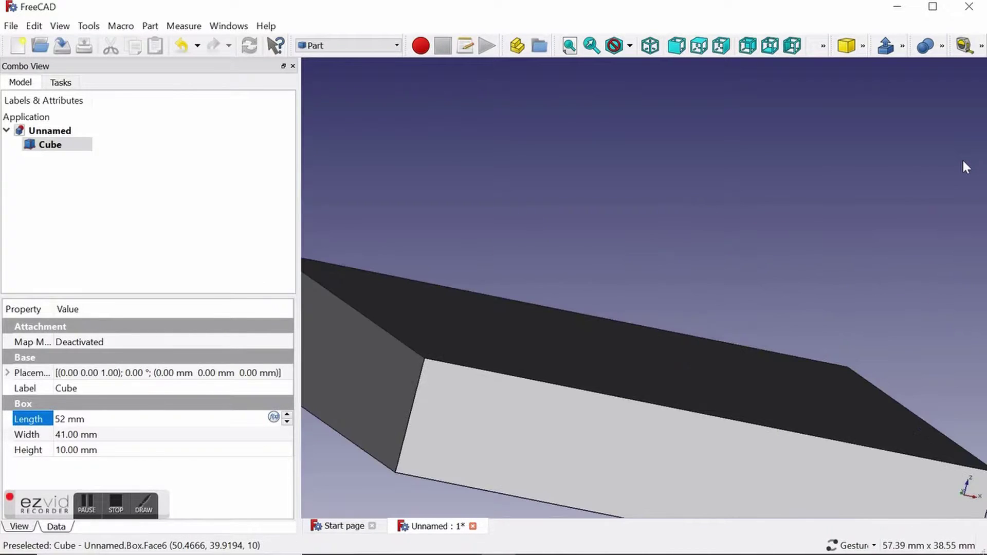
pyautogui.scroll(-4, 962, 158)
pyautogui.scroll(2, 962, 158)
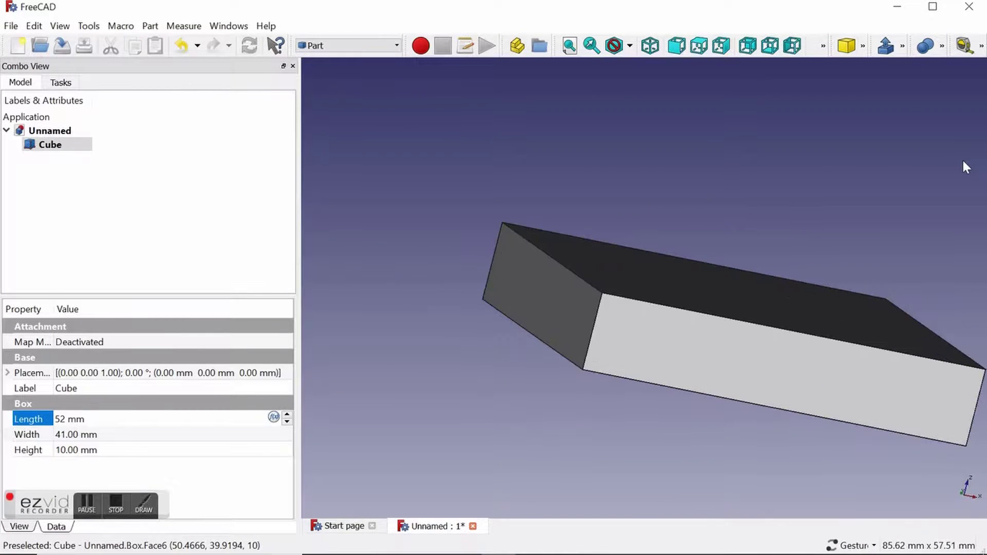
pyautogui.click(119, 471)
pyautogui.moveTo(900, 286); pyautogui.dragTo(870, 281)
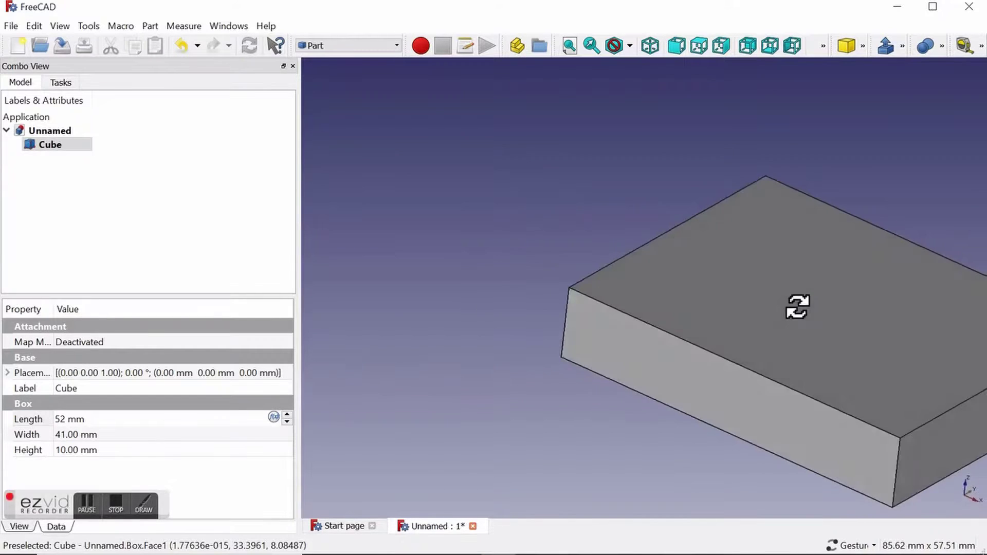
pyautogui.moveTo(555, 363); pyautogui.dragTo(627, 393)
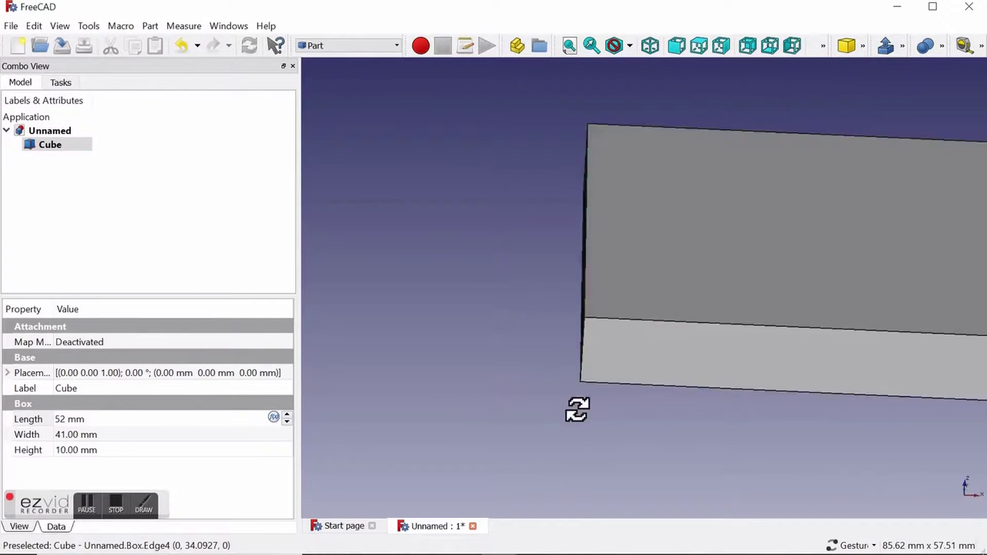
# Step: Add a second cube, Cube001, and correct its length in a top-down view
pyautogui.click(88, 513)
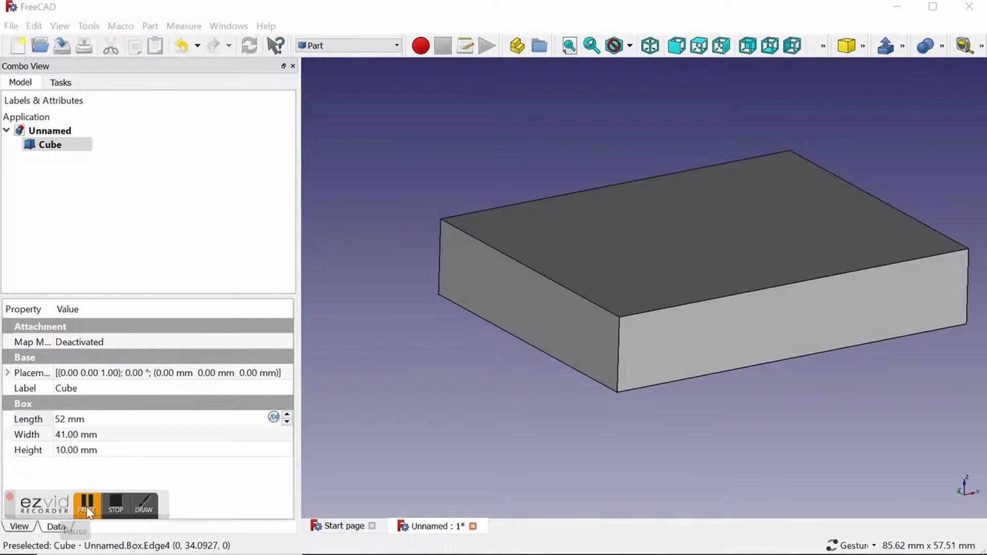
pyautogui.click(846, 45)
pyautogui.click(63, 159)
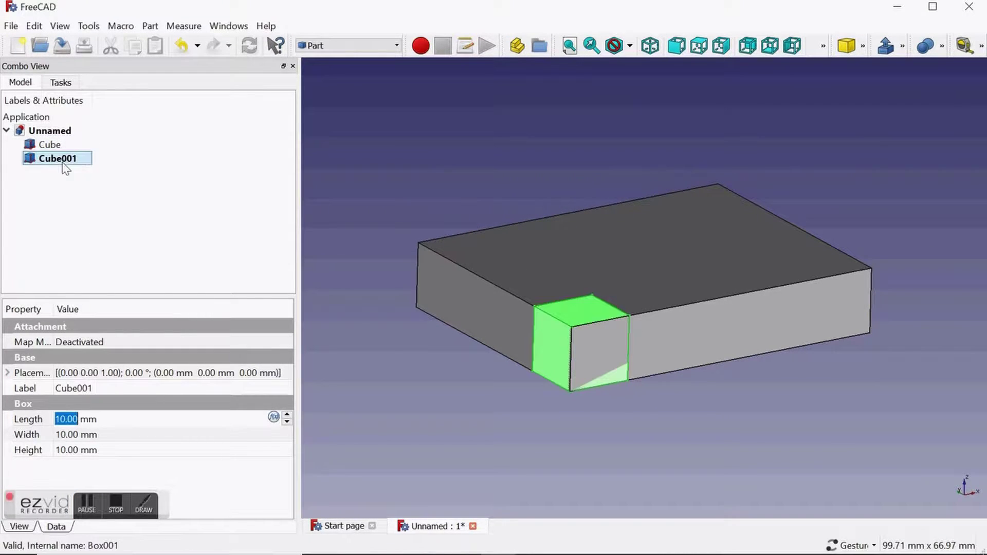
pyautogui.press('2')
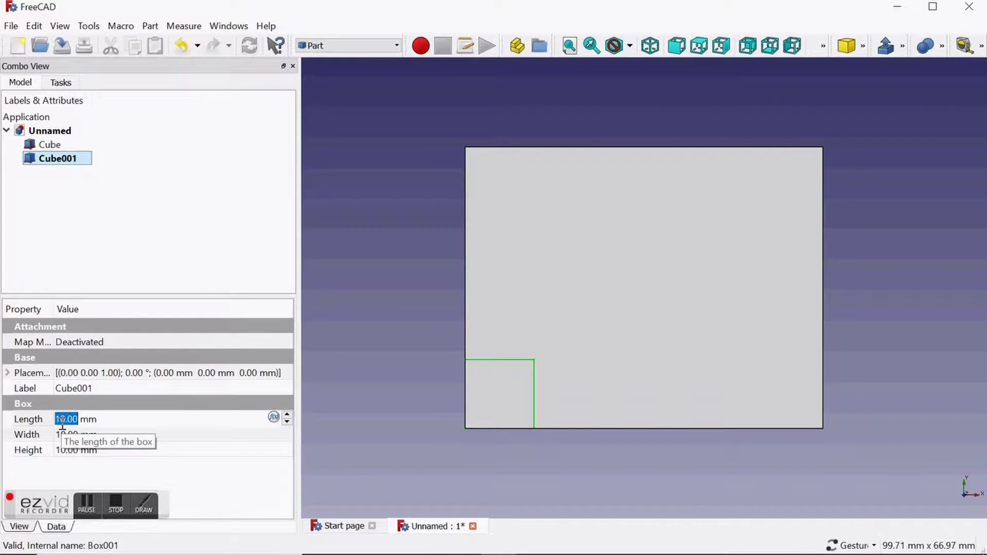
pyautogui.write('50')
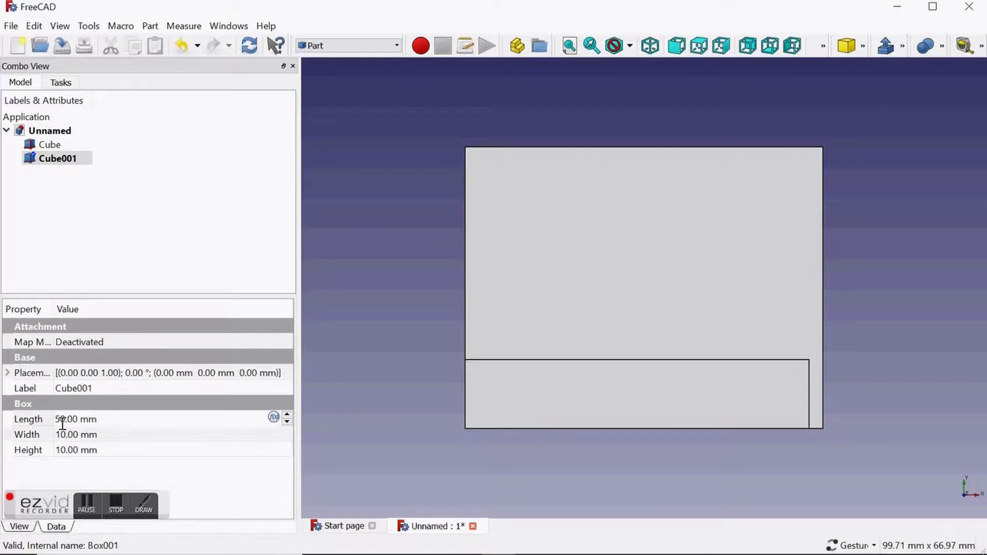
pyautogui.write('0')
pyautogui.press('BackSpace')
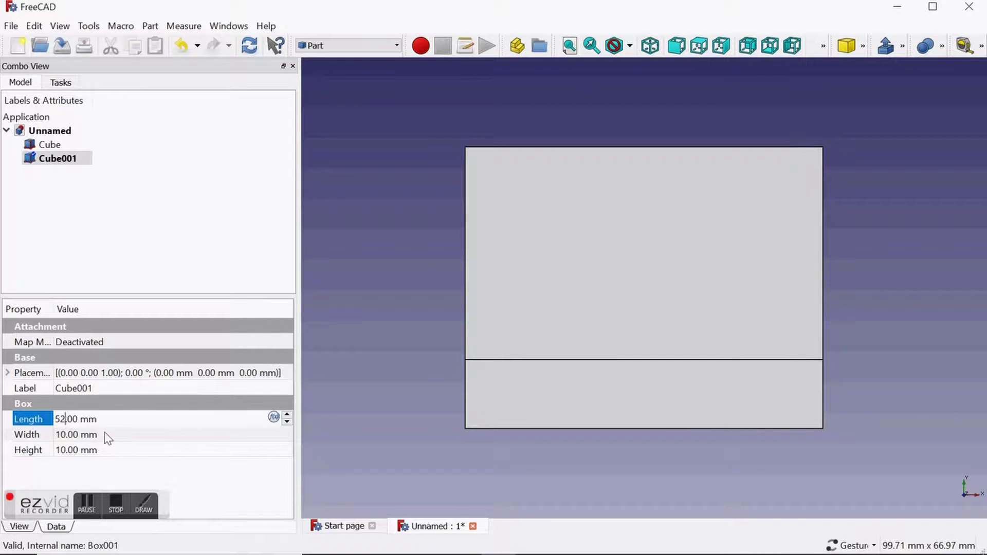
# Step: Give Cube001 a rotation about the X axis via its placement angle and axis components
pyautogui.click(7, 373)
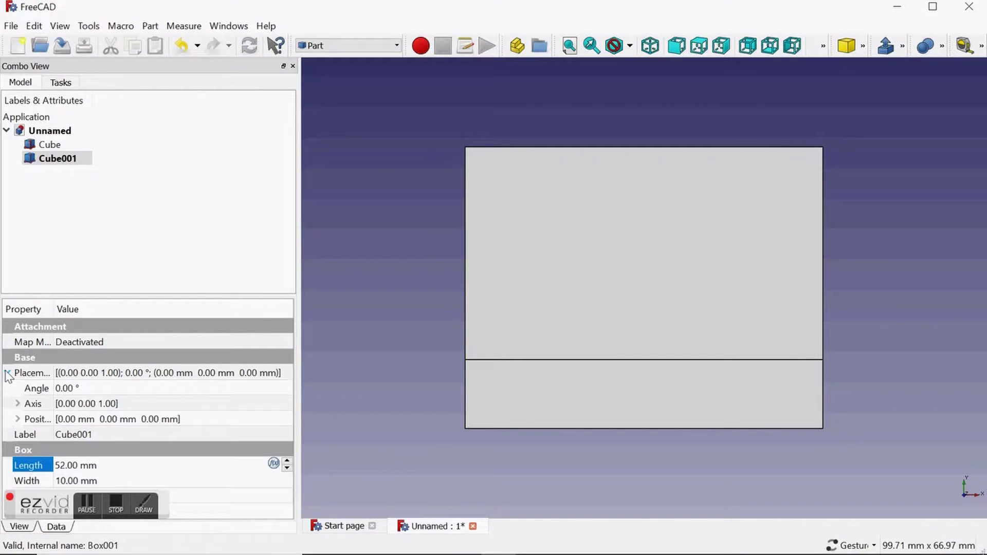
pyautogui.click(96, 389)
pyautogui.write('45')
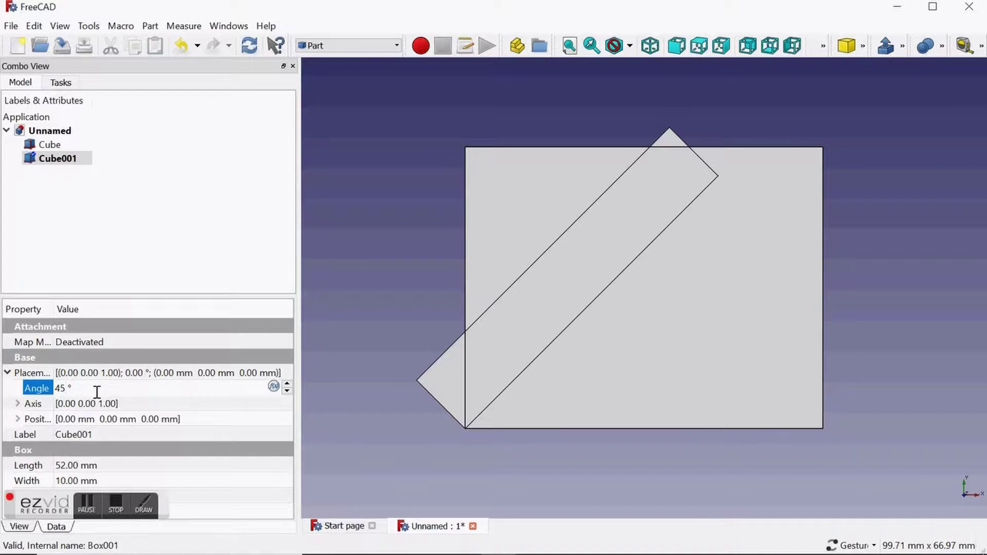
pyautogui.click(173, 403)
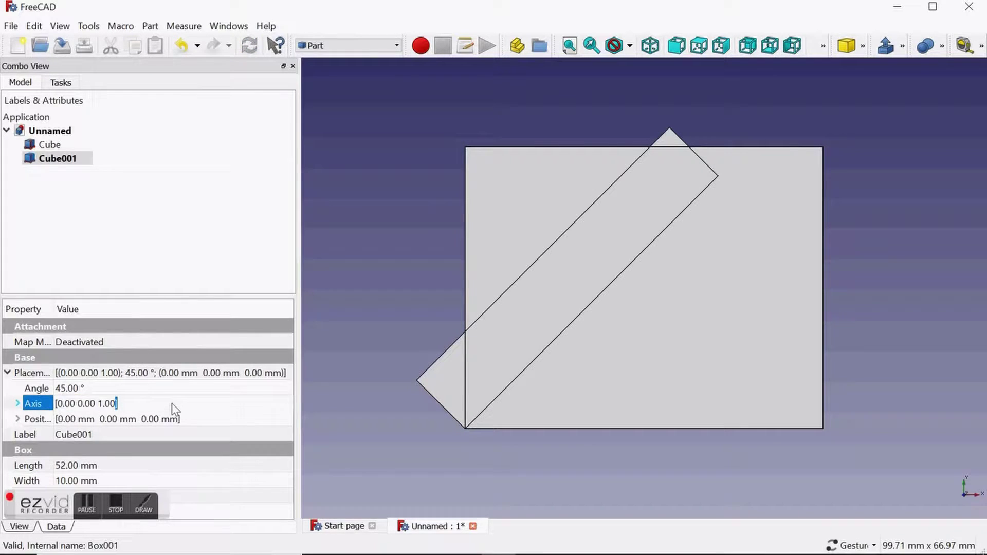
pyautogui.click(17, 403)
pyautogui.click(73, 451)
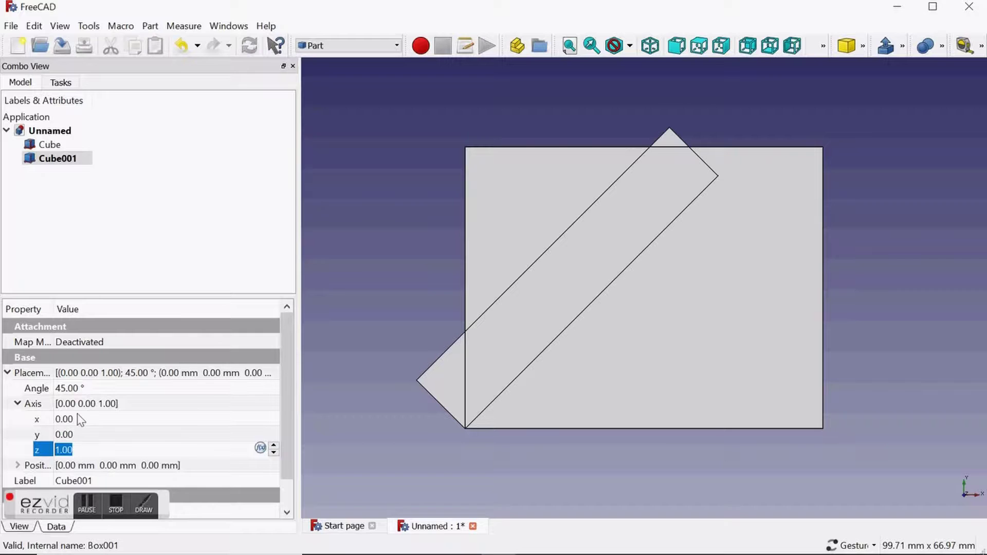
pyautogui.click(79, 419)
pyautogui.write('1')
pyautogui.click(82, 449)
pyautogui.write('0')
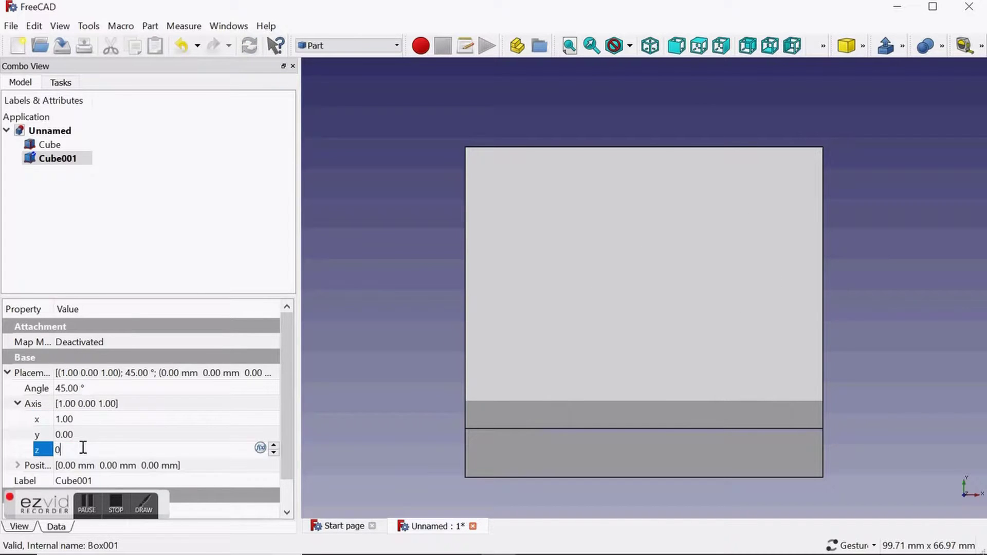
pyautogui.moveTo(417, 447)
pyautogui.mouseDown()
pyautogui.moveTo(846, 220)
pyautogui.moveTo(837, 196)
pyautogui.moveTo(832, 209)
pyautogui.mouseUp()
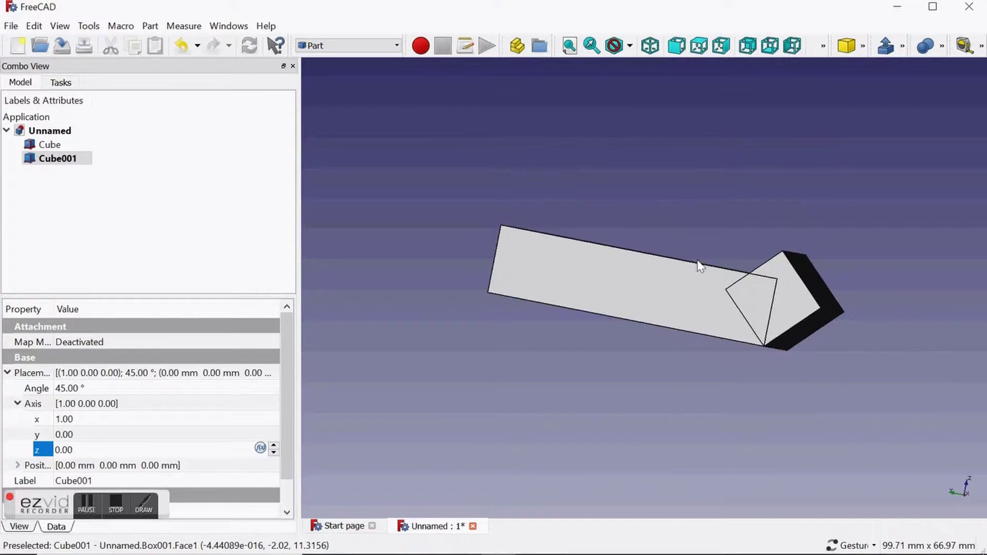
# Step: Set Cube001's rotation angle to 60° and widen it to 13 mm
pyautogui.click(101, 389)
pyautogui.write('30')
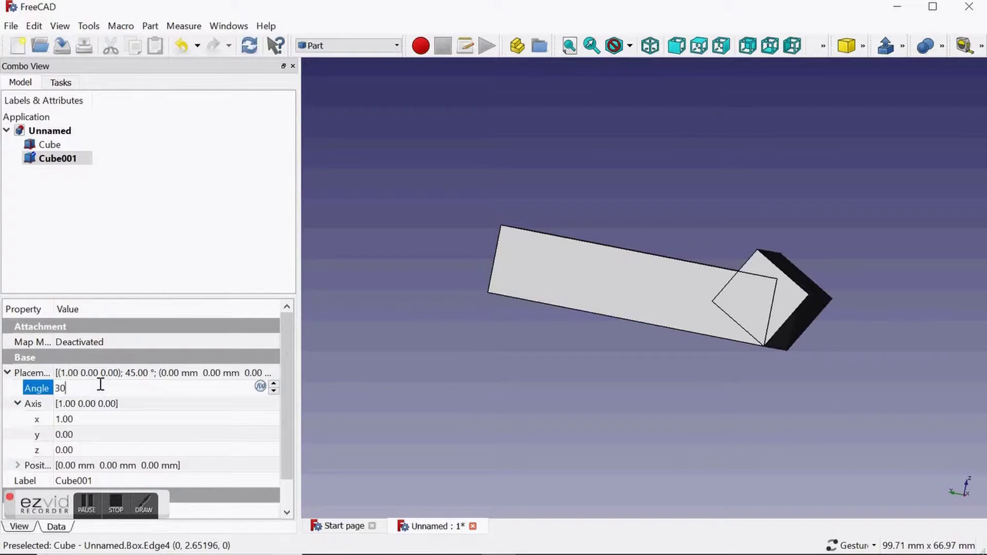
pyautogui.press('BackSpace')
pyautogui.press('BackSpace')
pyautogui.write('60')
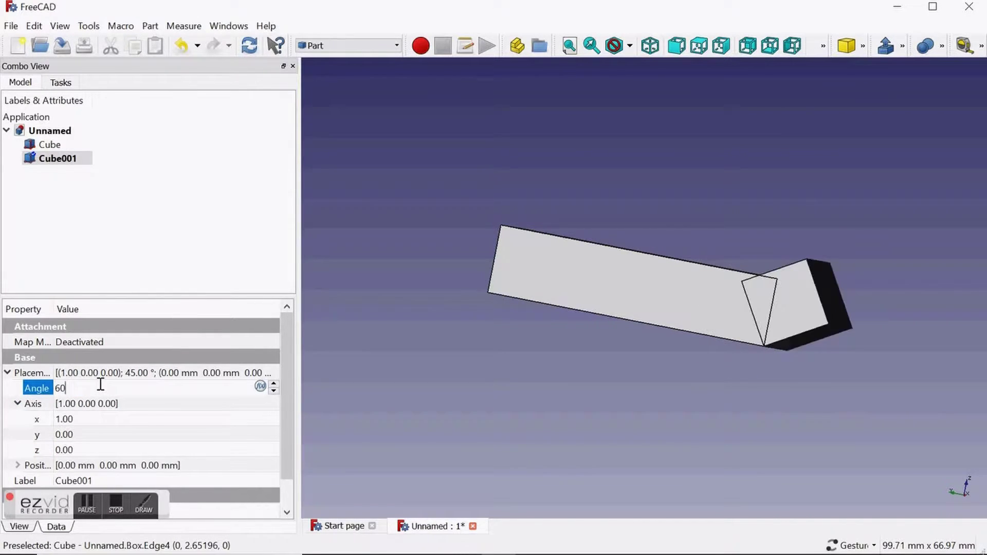
pyautogui.scroll(-1, 175, 475)
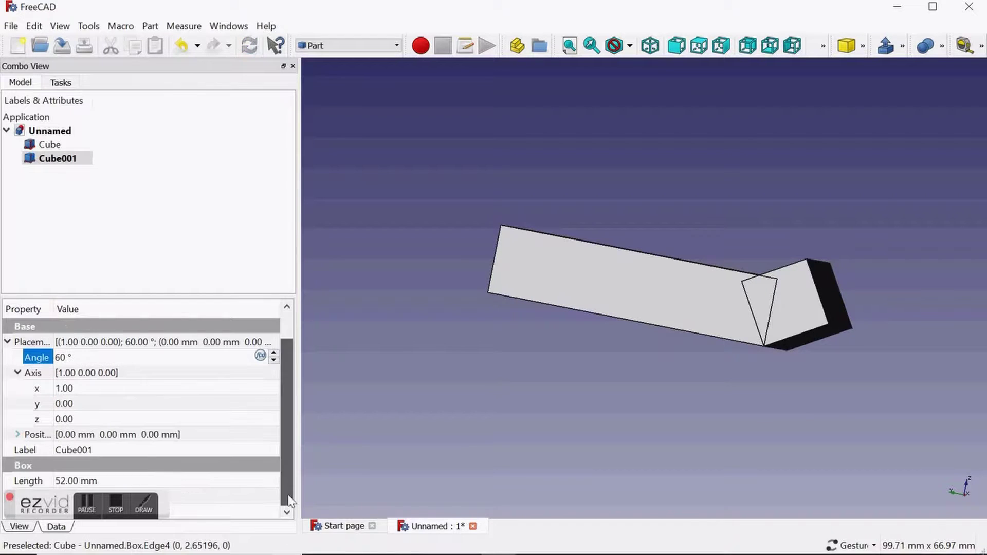
pyautogui.click(218, 496)
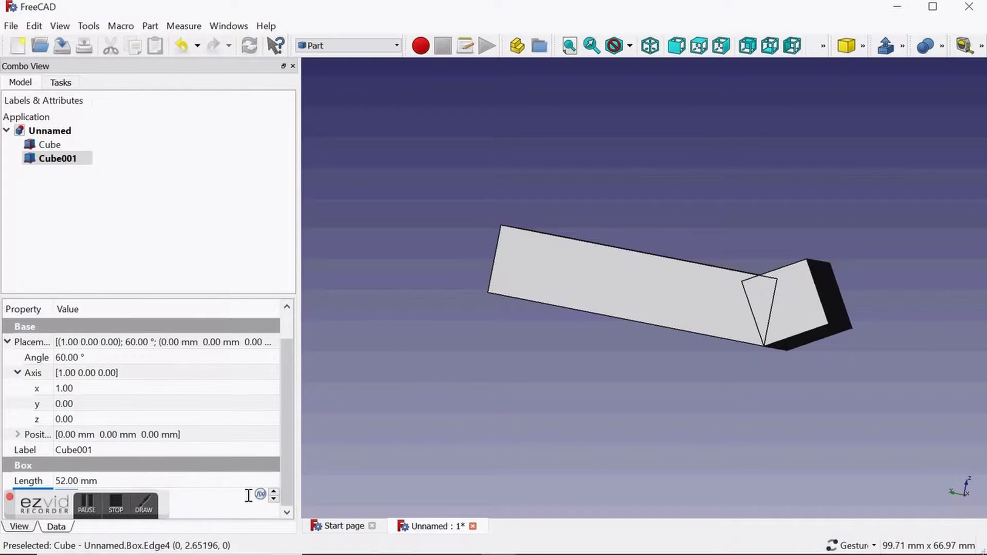
pyautogui.click(274, 492)
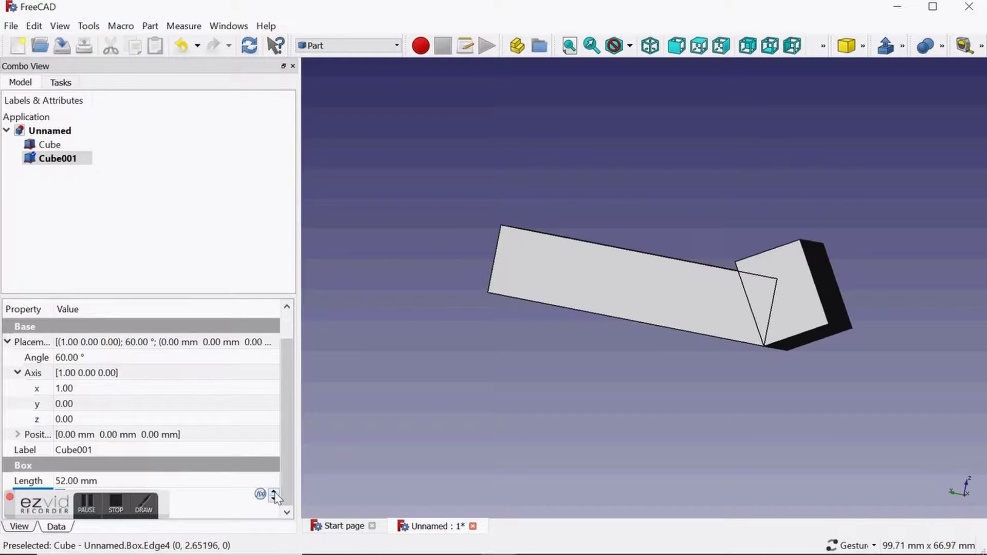
# Step: Duplicate Cube001 into a new Cube002 and select it
pyautogui.rightClick(74, 161)
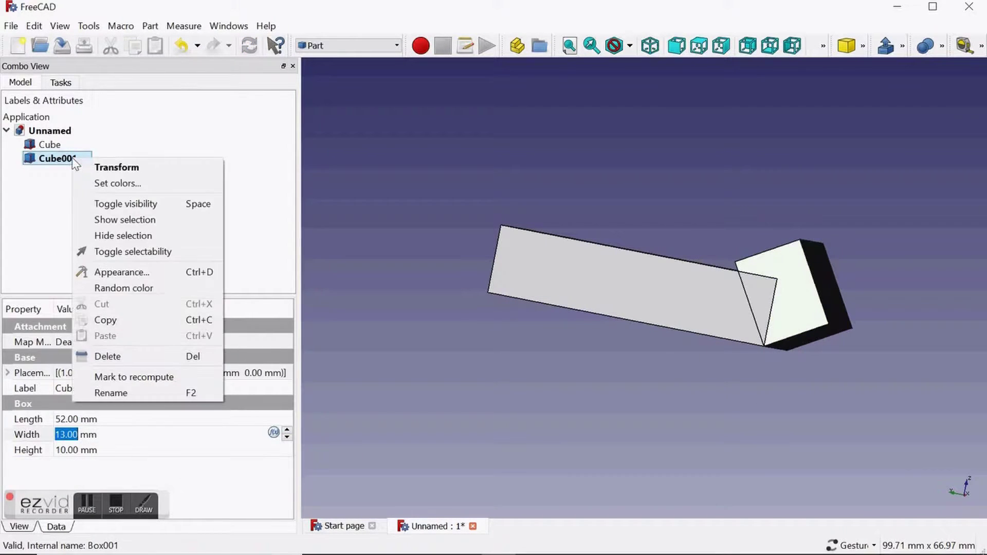
pyautogui.click(106, 320)
pyautogui.click(84, 194)
pyautogui.click(32, 25)
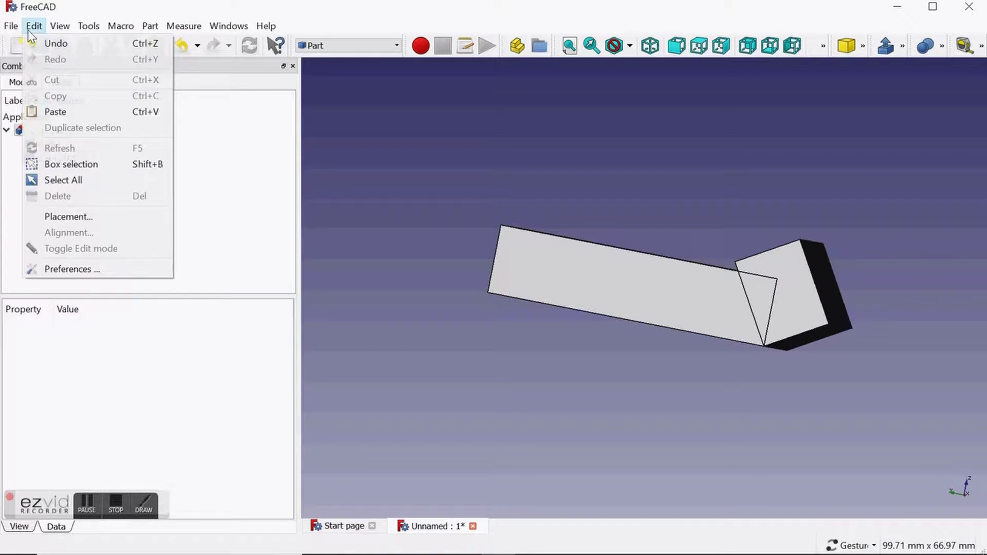
pyautogui.click(790, 273)
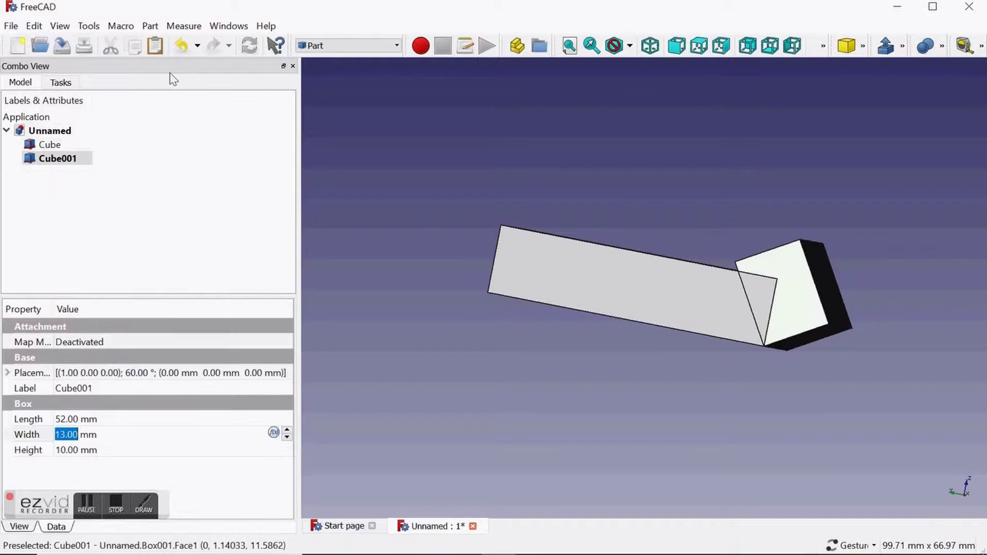
pyautogui.click(34, 26)
pyautogui.click(84, 125)
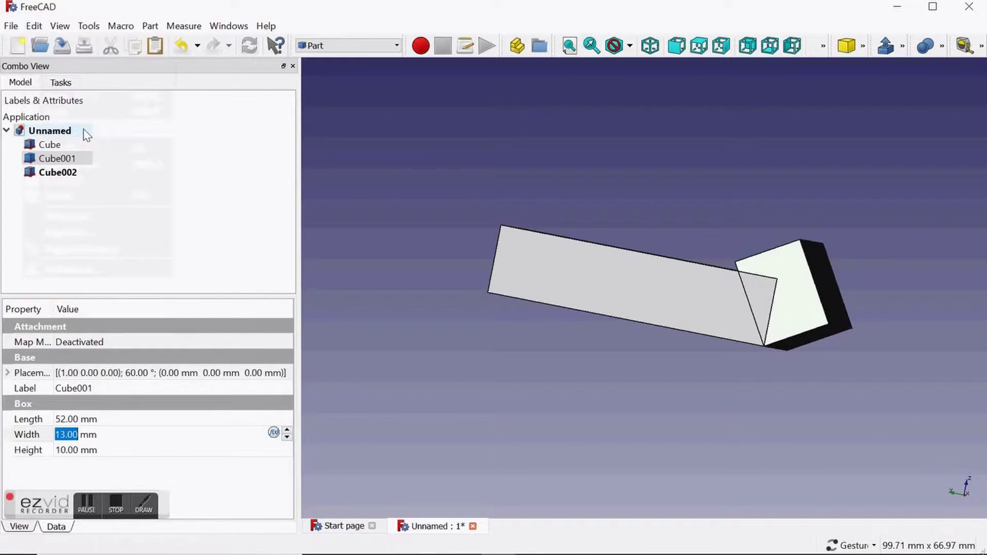
pyautogui.click(55, 175)
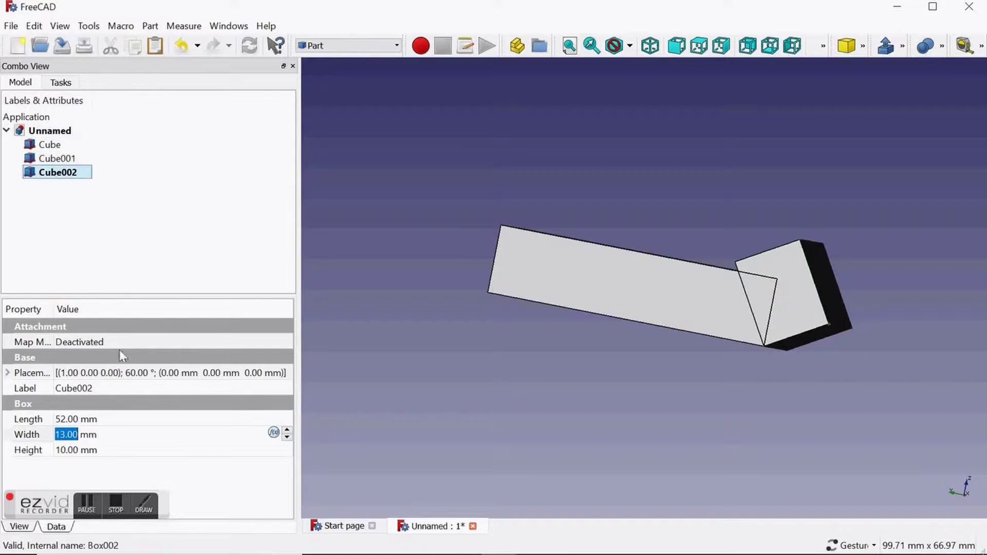
# Step: Move Cube002 to y 41 mm with x kept at zero
pyautogui.click(8, 373)
pyautogui.click(16, 419)
pyautogui.click(123, 440)
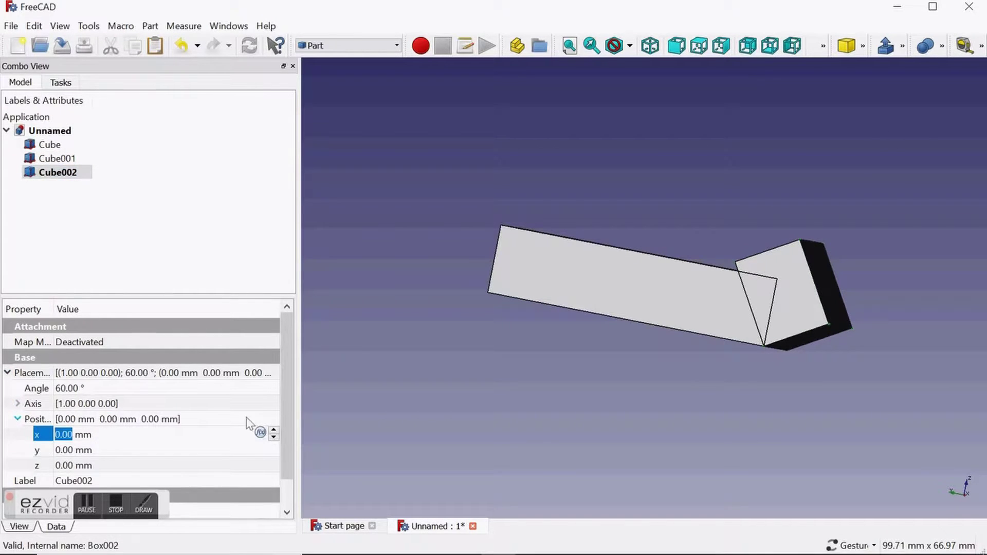
pyautogui.write('2')
pyautogui.click(274, 437)
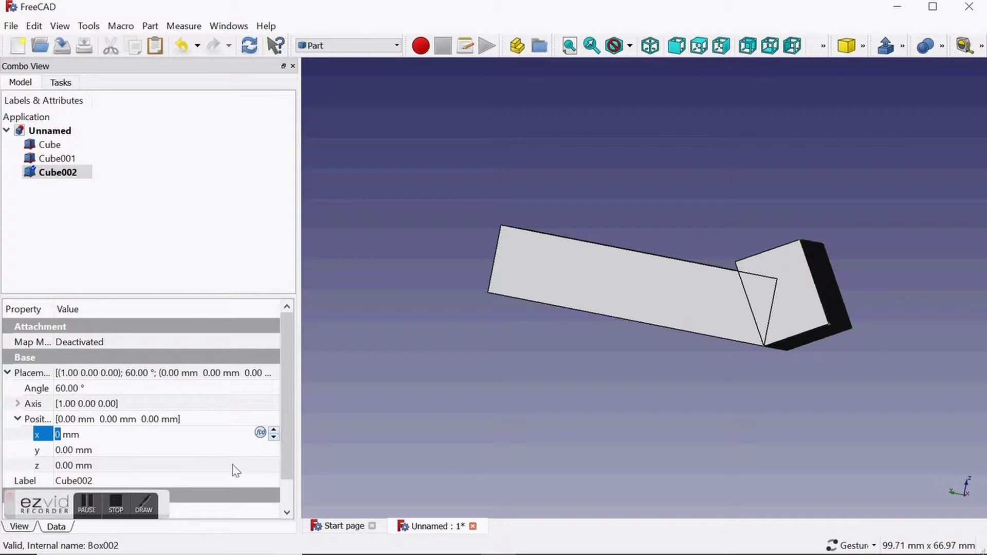
pyautogui.click(250, 452)
pyautogui.moveTo(275, 450); pyautogui.dragTo(275, 450)
pyautogui.click(274, 452)
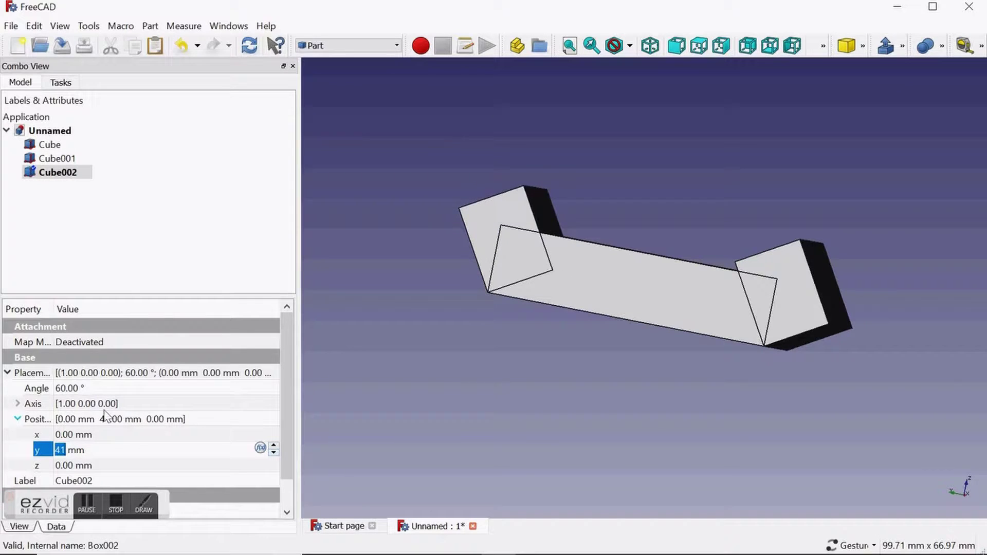
# Step: Set Cube002's rotation angle to 30°
pyautogui.click(106, 388)
pyautogui.write('1')
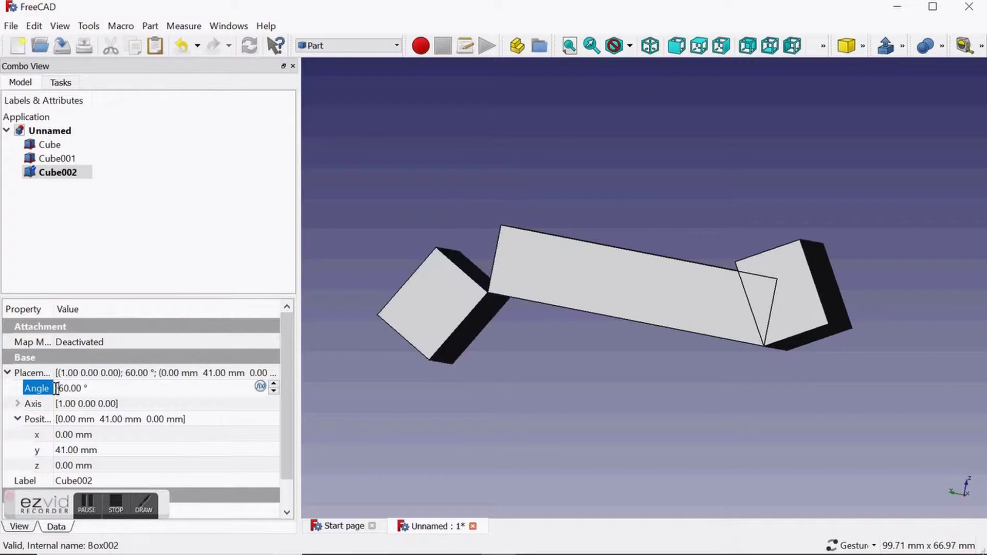
pyautogui.press('Delete')
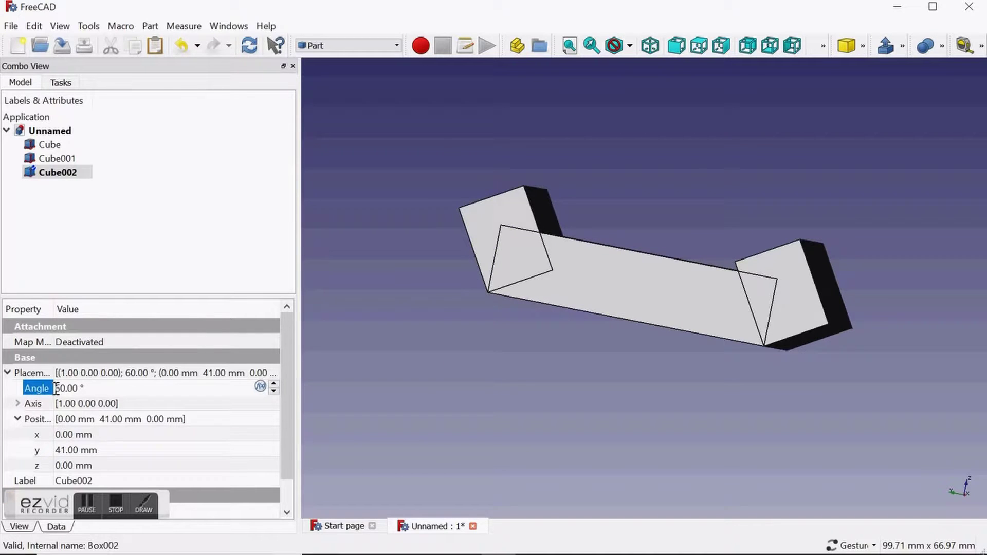
pyautogui.press('Delete')
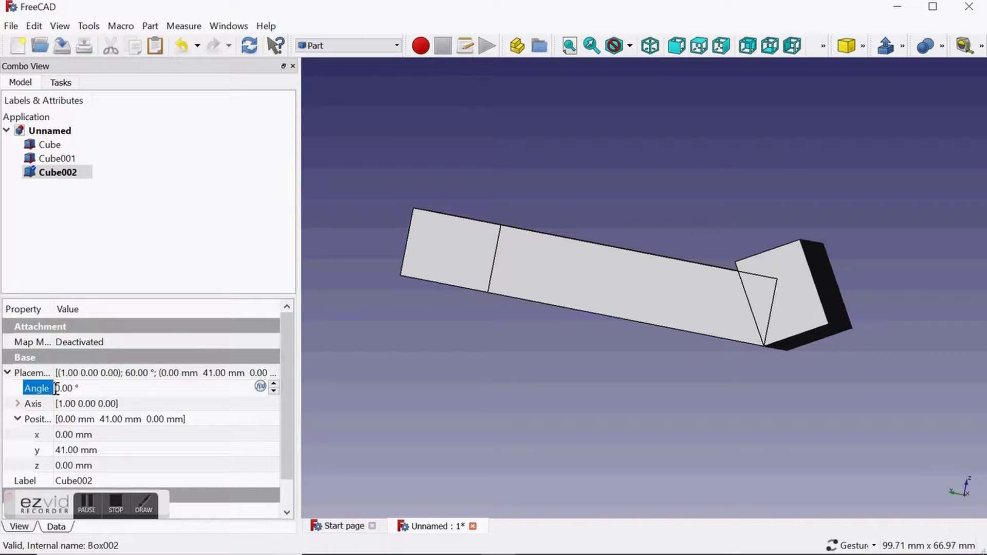
pyautogui.write('90')
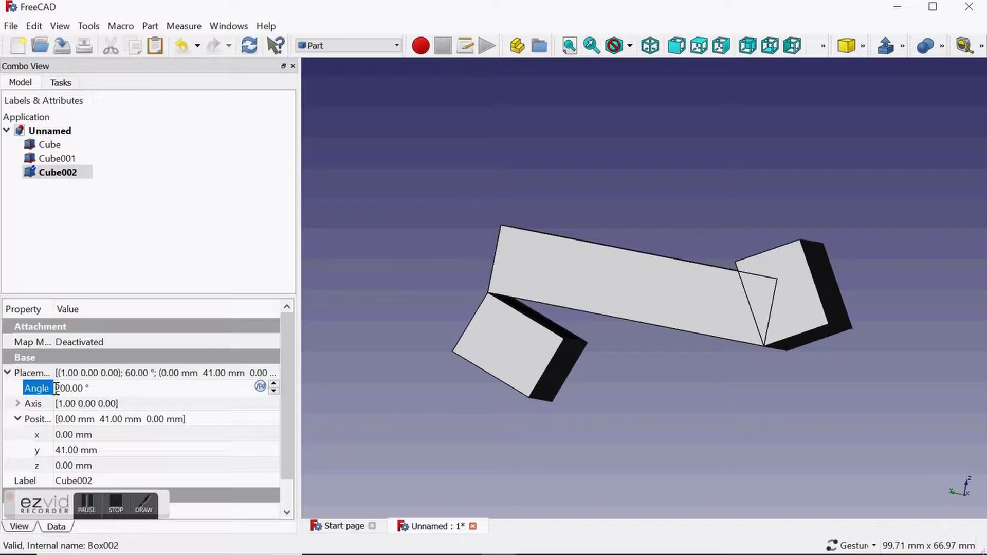
pyautogui.press('Delete')
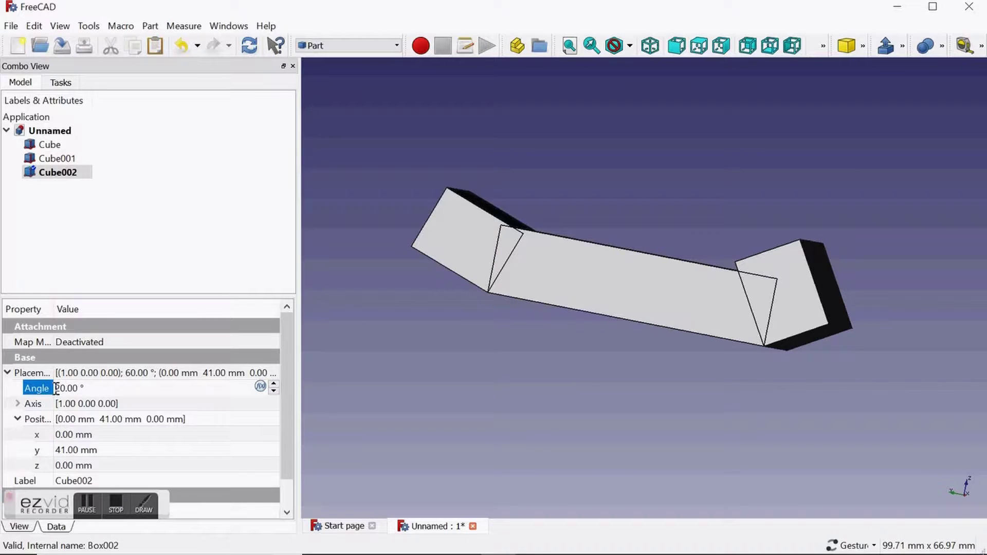
pyautogui.press('Delete')
pyautogui.write('8')
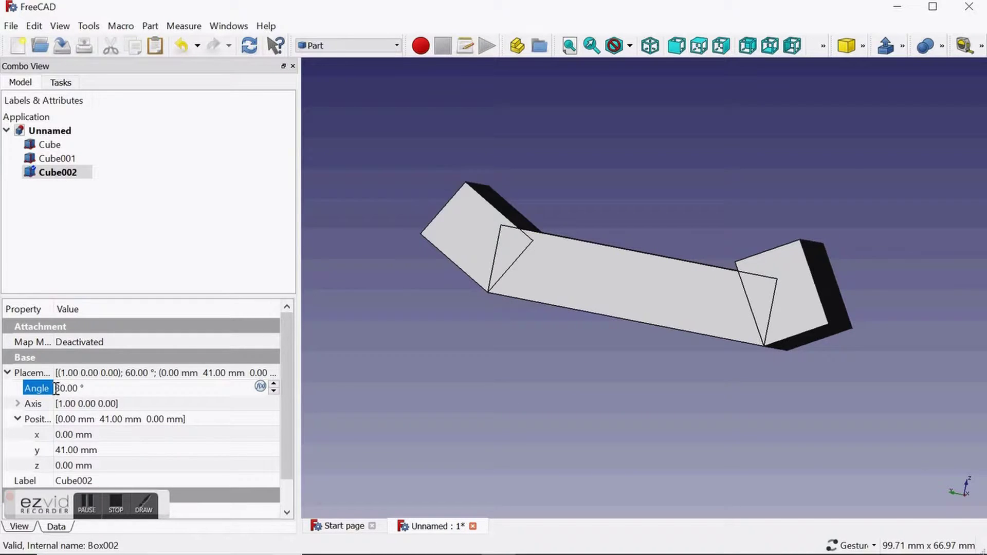
pyautogui.moveTo(600, 370); pyautogui.dragTo(625, 389)
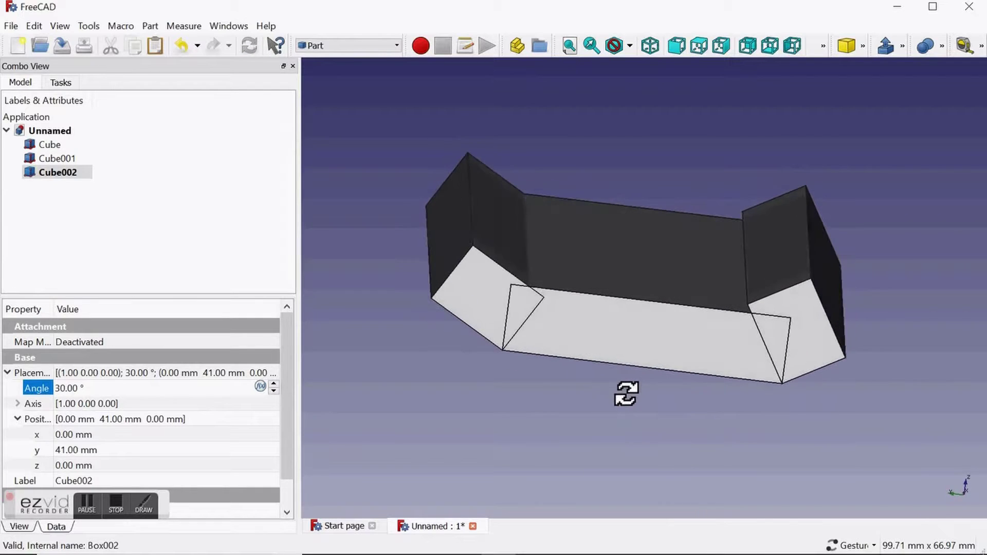
# Step: Nudge Cube002's x and z positions and return both to zero
pyautogui.click(117, 450)
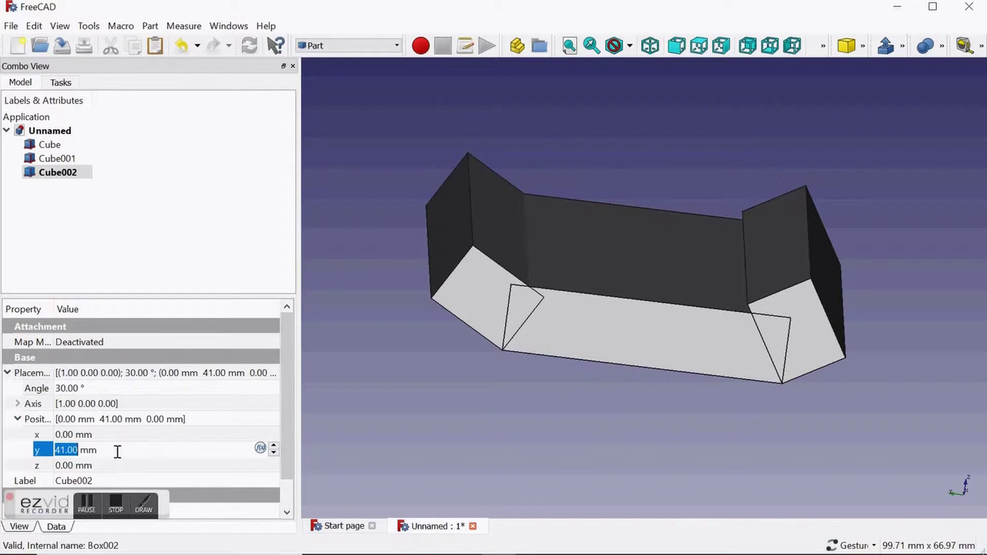
pyautogui.click(123, 435)
pyautogui.click(274, 432)
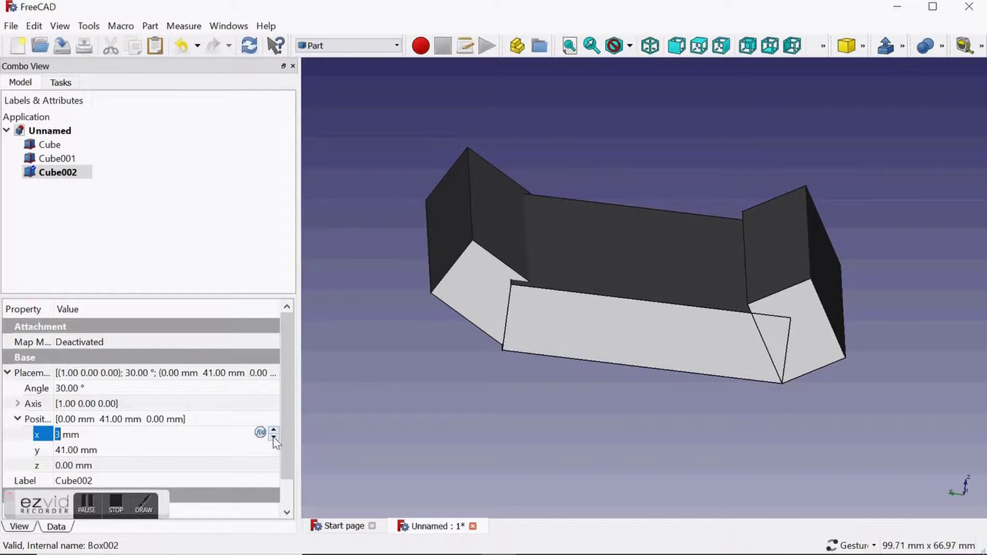
pyautogui.click(274, 440)
pyautogui.click(197, 467)
pyautogui.click(274, 461)
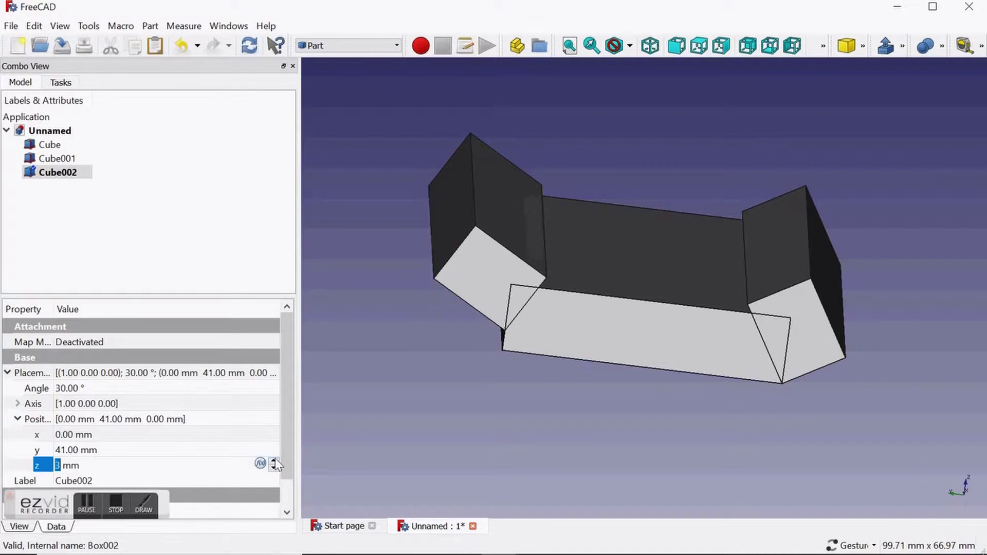
pyautogui.click(274, 470)
pyautogui.scroll(-5, 113, 452)
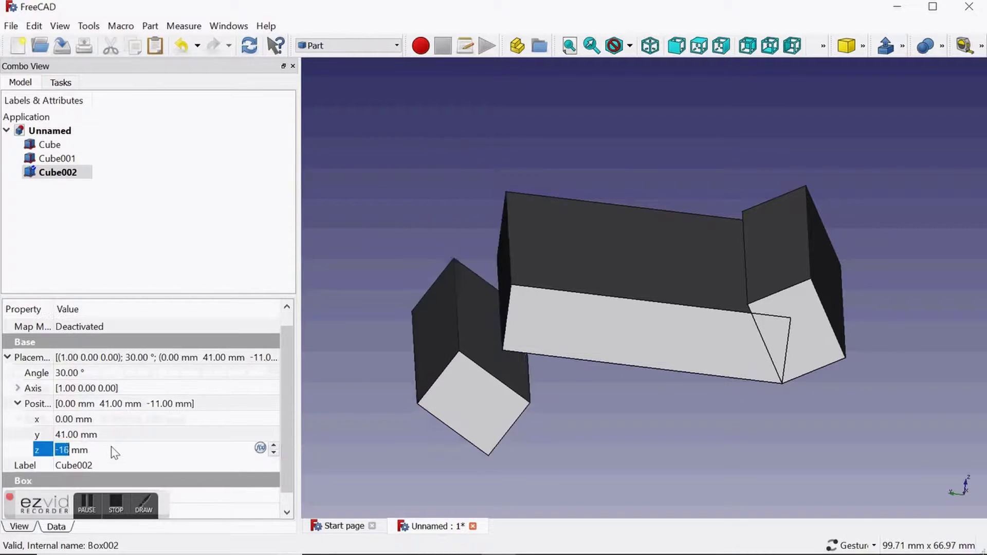
pyautogui.scroll(3, 113, 452)
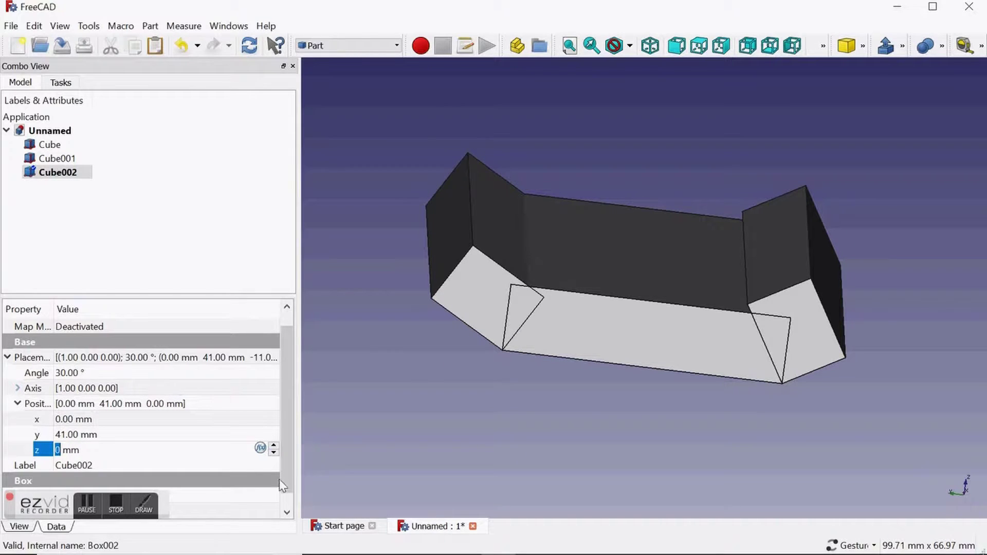
pyautogui.moveTo(280, 480); pyautogui.dragTo(277, 494)
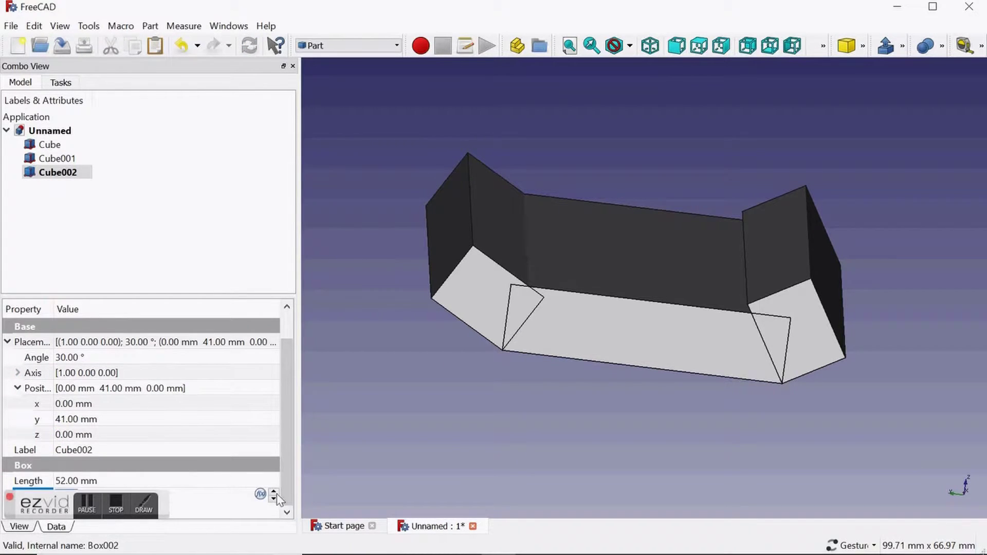
# Step: Adjust Cube002's length, settling it at 52 mm, and look down on the model
pyautogui.click(275, 500)
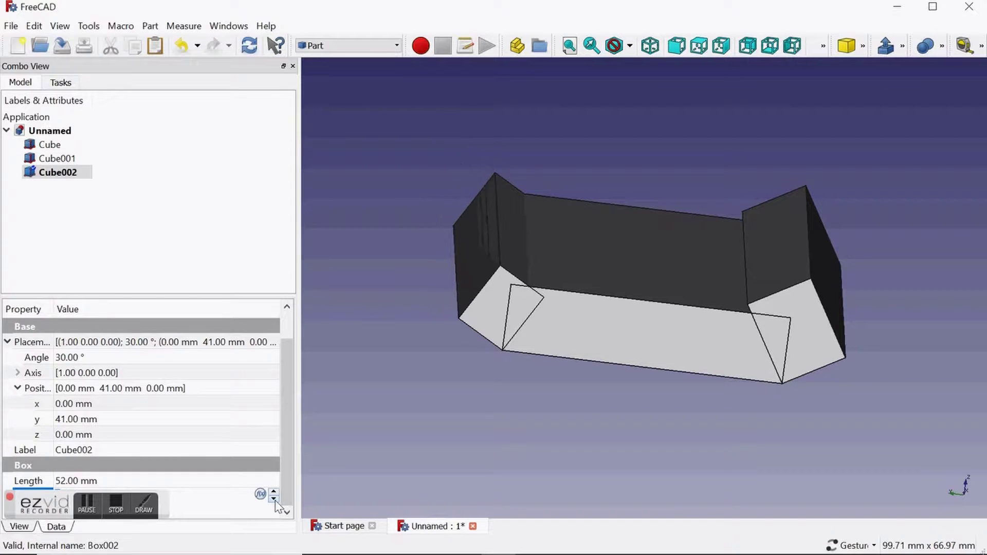
pyautogui.click(222, 484)
pyautogui.click(274, 478)
pyautogui.click(274, 477)
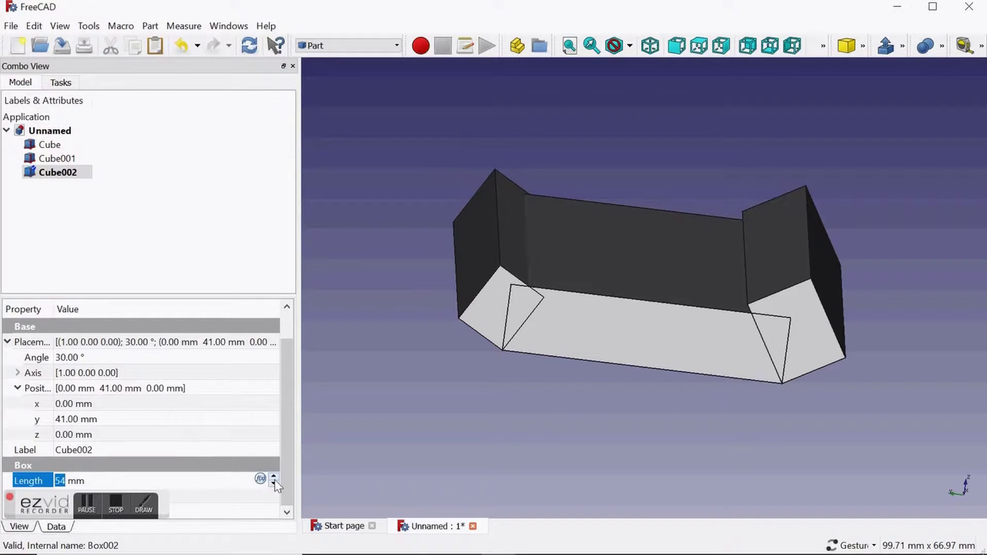
pyautogui.click(274, 483)
pyautogui.click(275, 483)
pyautogui.click(274, 509)
pyautogui.click(274, 506)
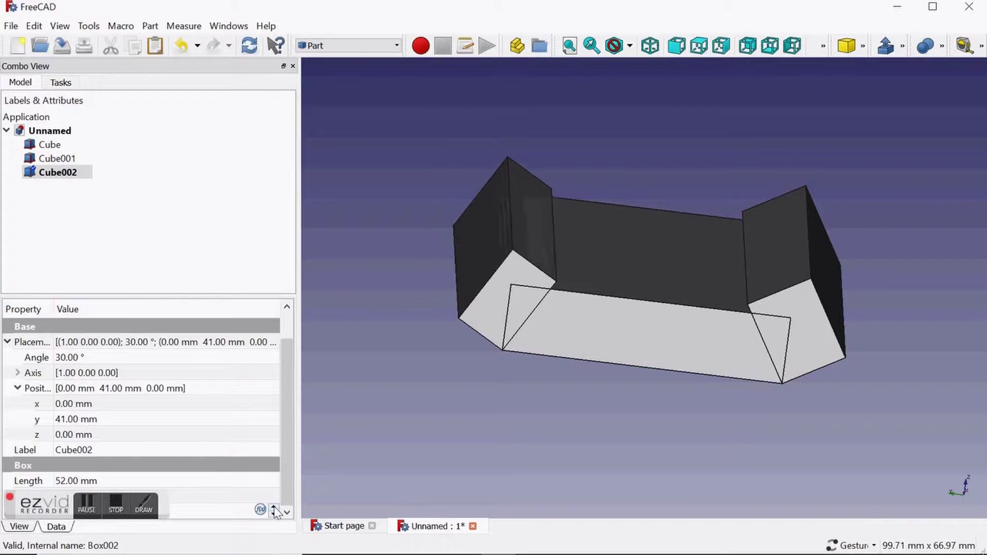
pyautogui.moveTo(648, 426); pyautogui.dragTo(748, 414)
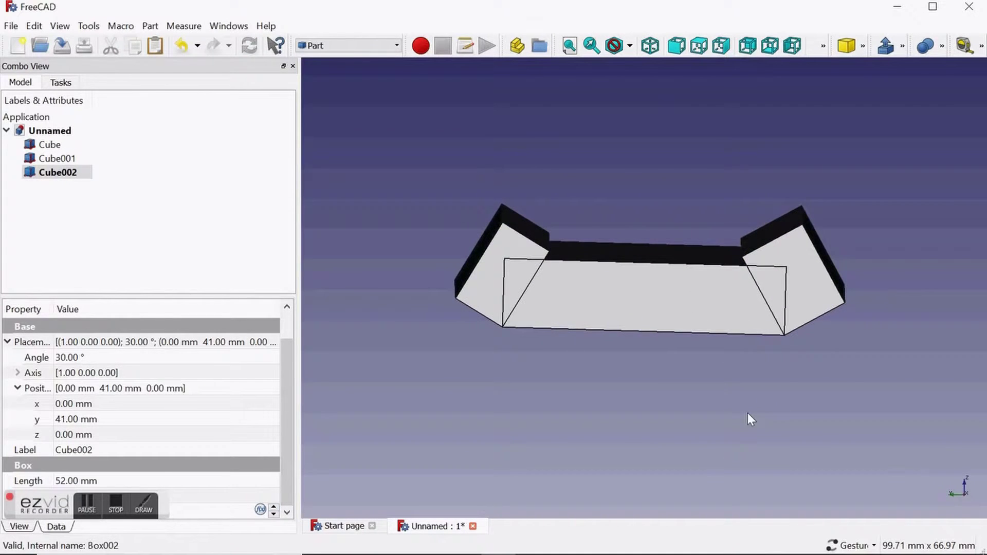
pyautogui.moveTo(771, 391); pyautogui.dragTo(770, 324)
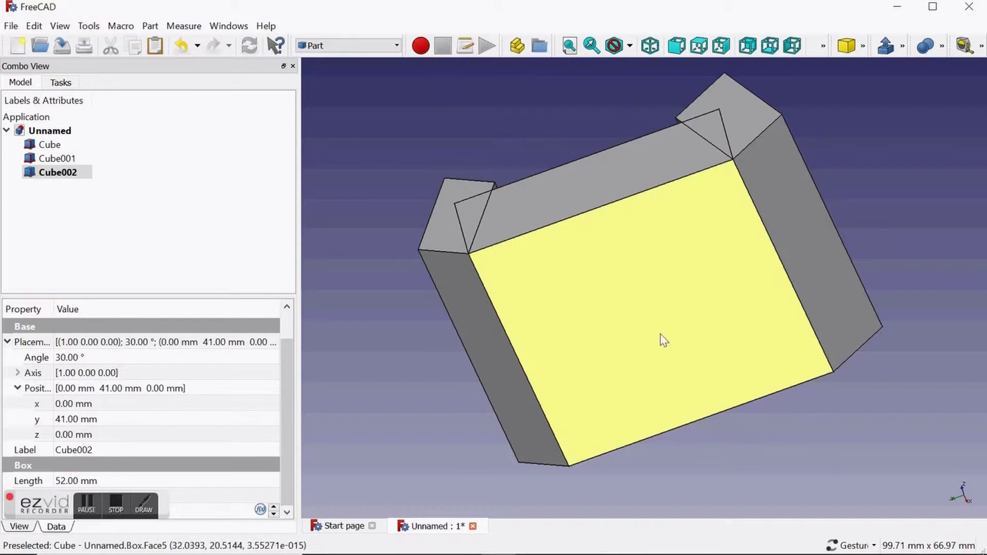
# Step: Add a Cylinder with a 4 mm radius and raise its height one step
pyautogui.click(862, 46)
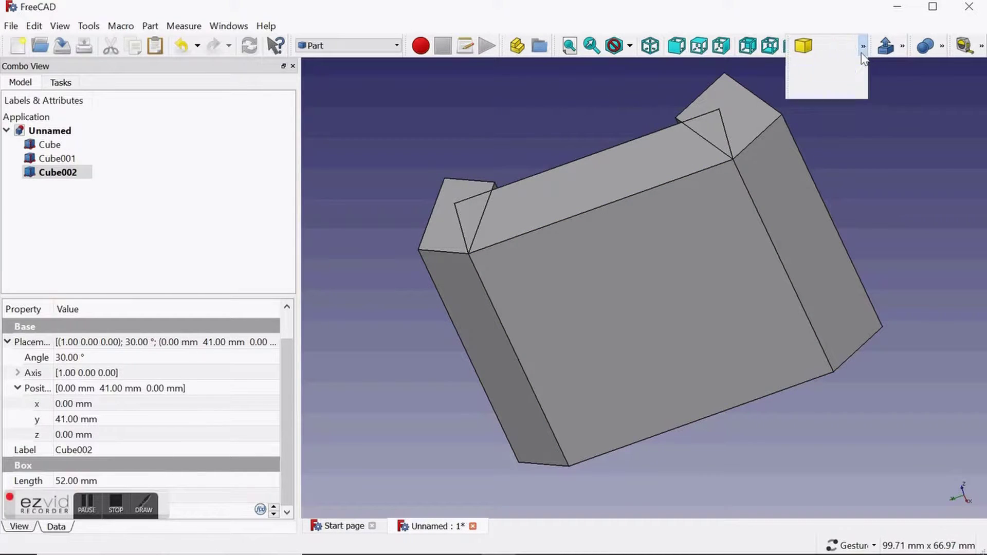
pyautogui.click(824, 47)
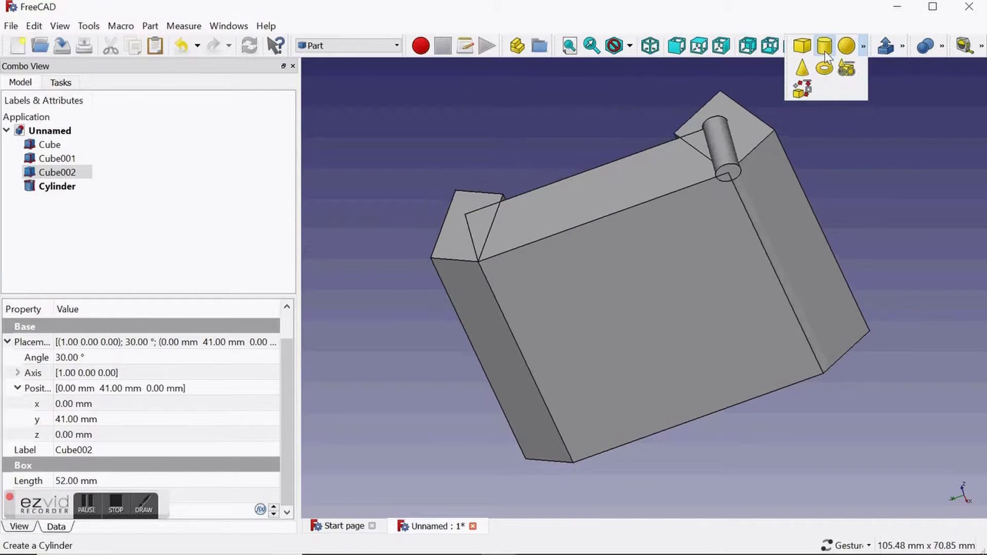
pyautogui.click(708, 171)
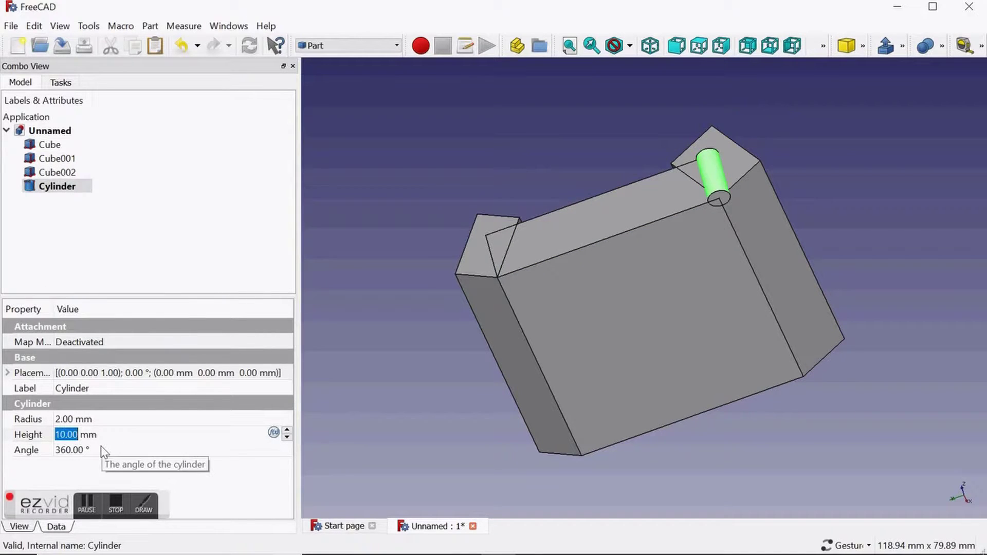
pyautogui.click(56, 420)
pyautogui.write('3')
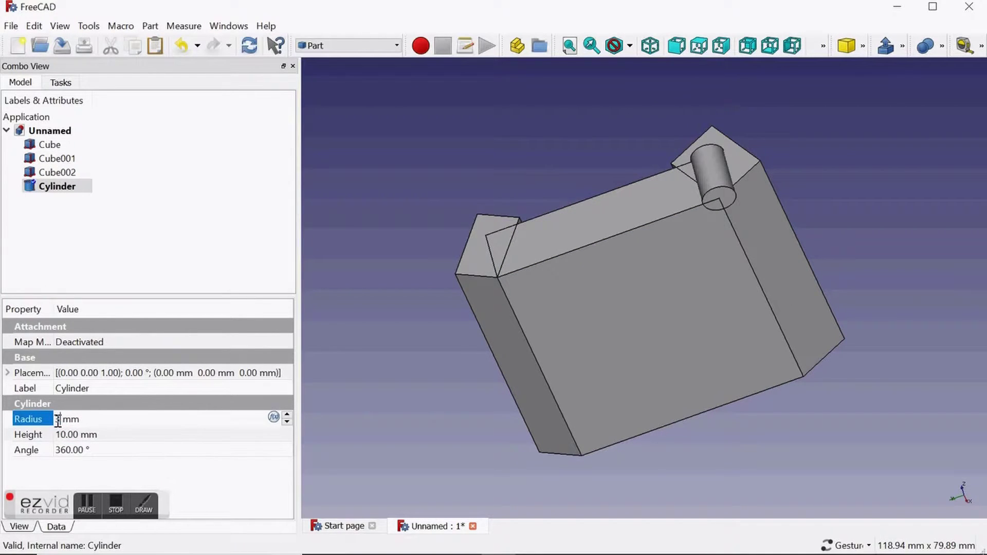
pyautogui.click(123, 438)
pyautogui.click(59, 418)
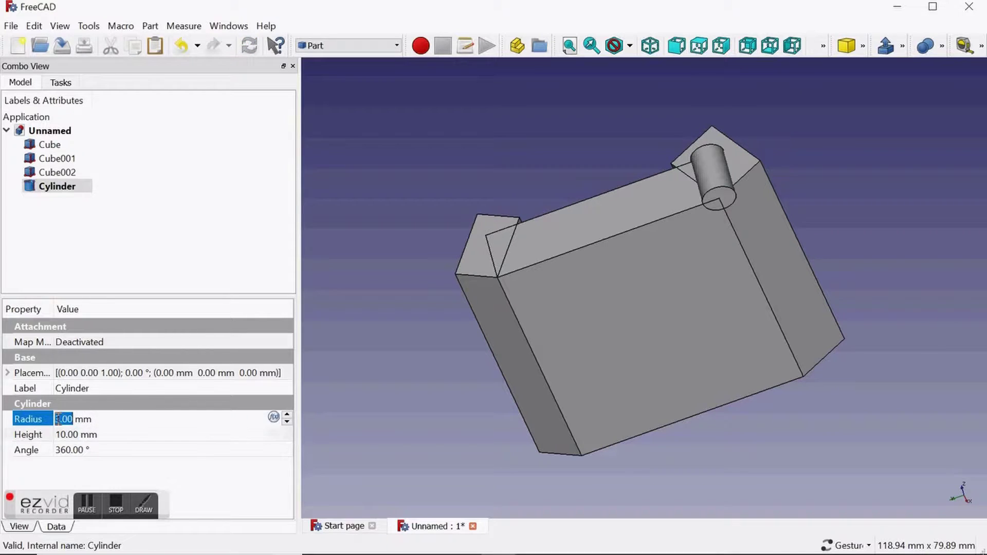
pyautogui.write('4')
pyautogui.click(105, 435)
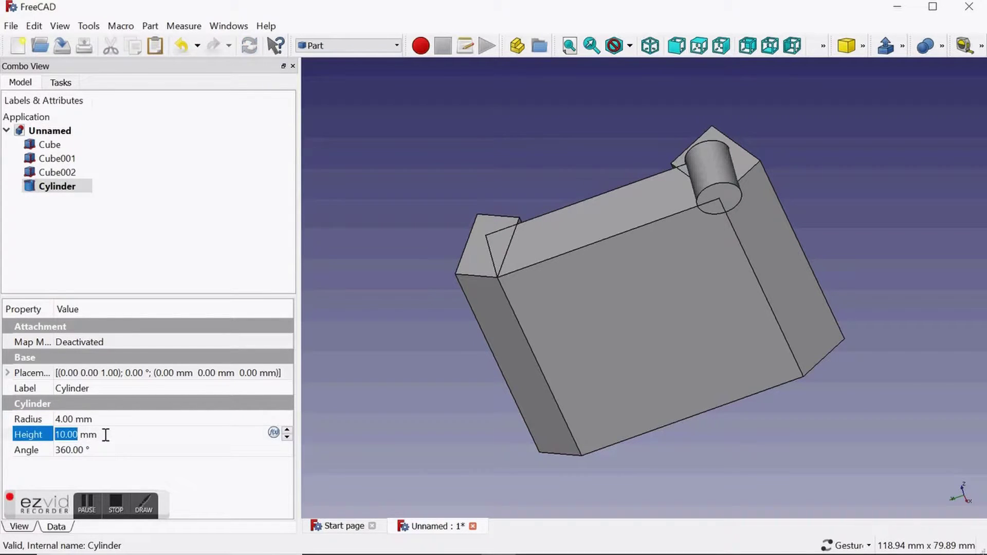
pyautogui.click(7, 374)
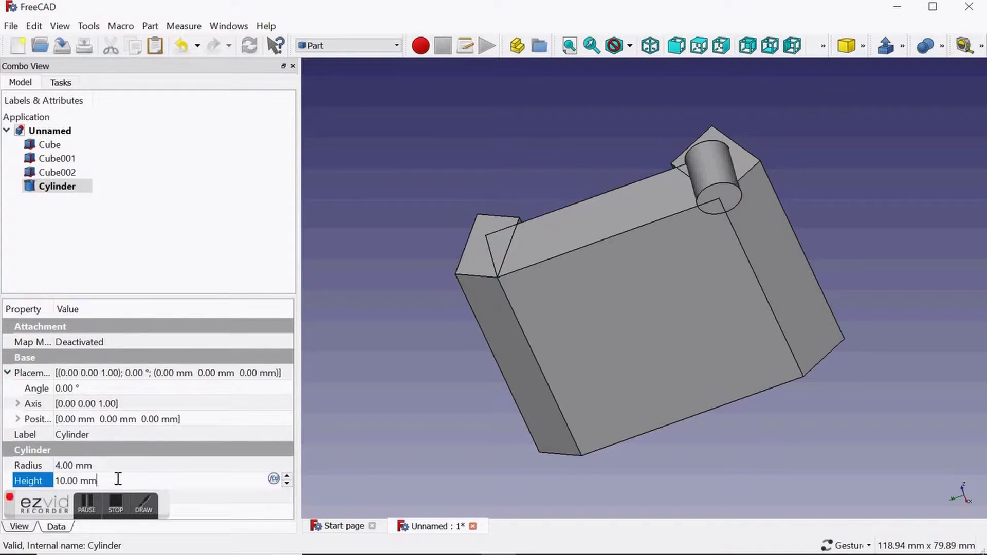
pyautogui.click(286, 476)
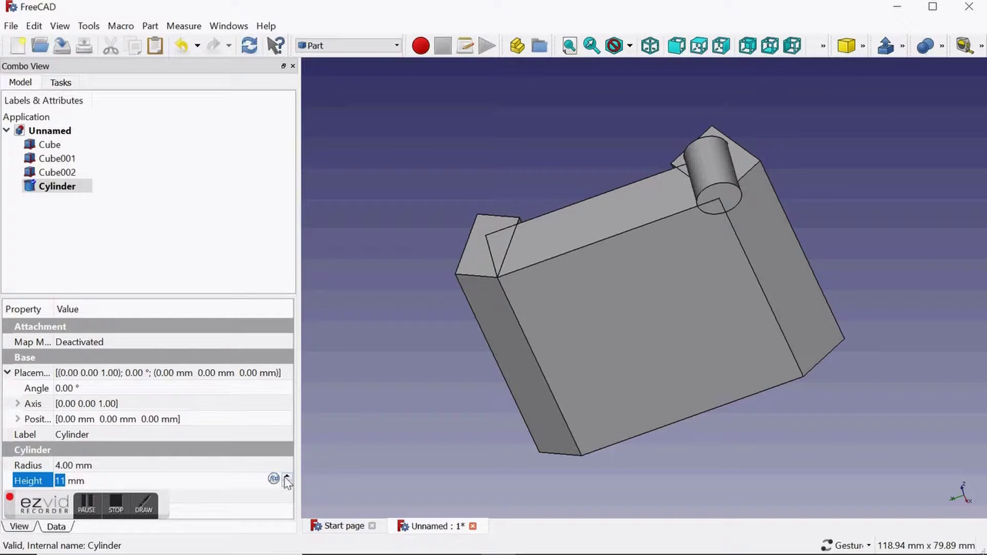
# Step: Position the cylinder at x 26, y 20, z −1 mm so it pierces the box
pyautogui.doubleClick(28, 420)
pyautogui.click(132, 465)
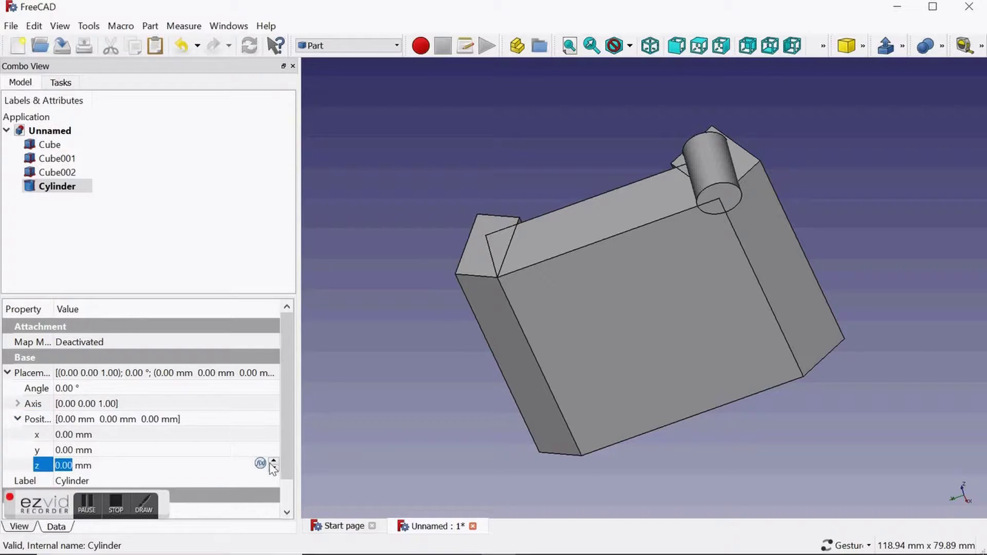
pyautogui.click(274, 469)
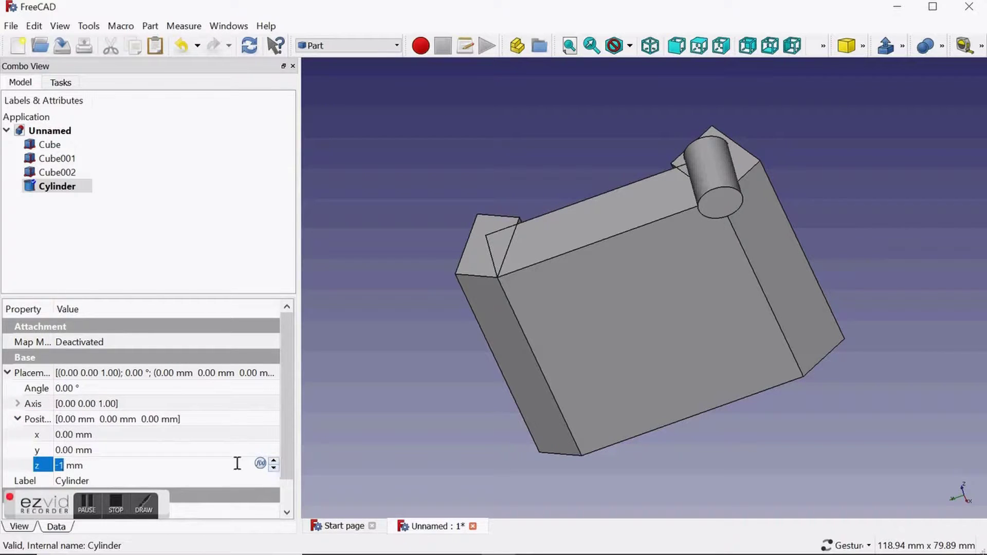
pyautogui.click(116, 435)
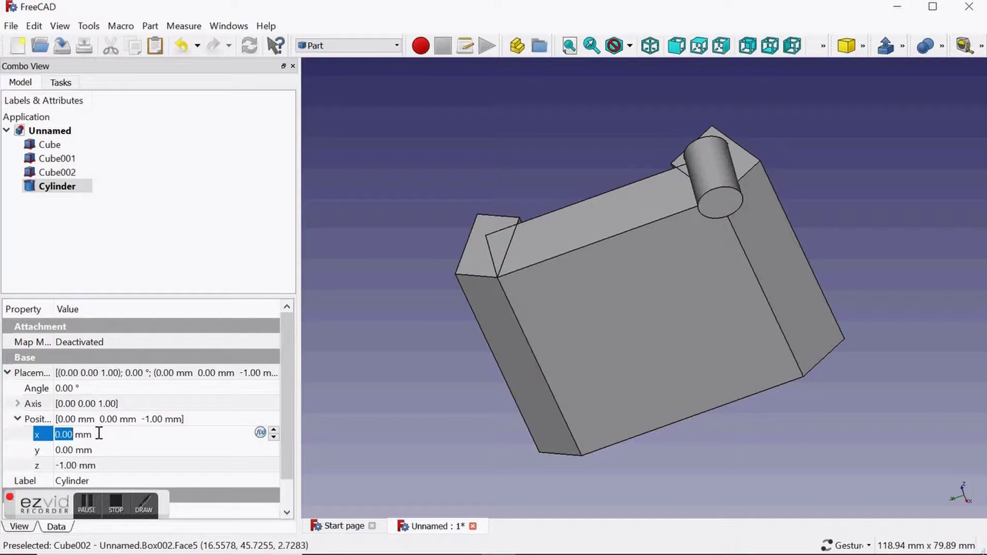
pyautogui.write('26')
pyautogui.click(61, 451)
pyautogui.write('20')
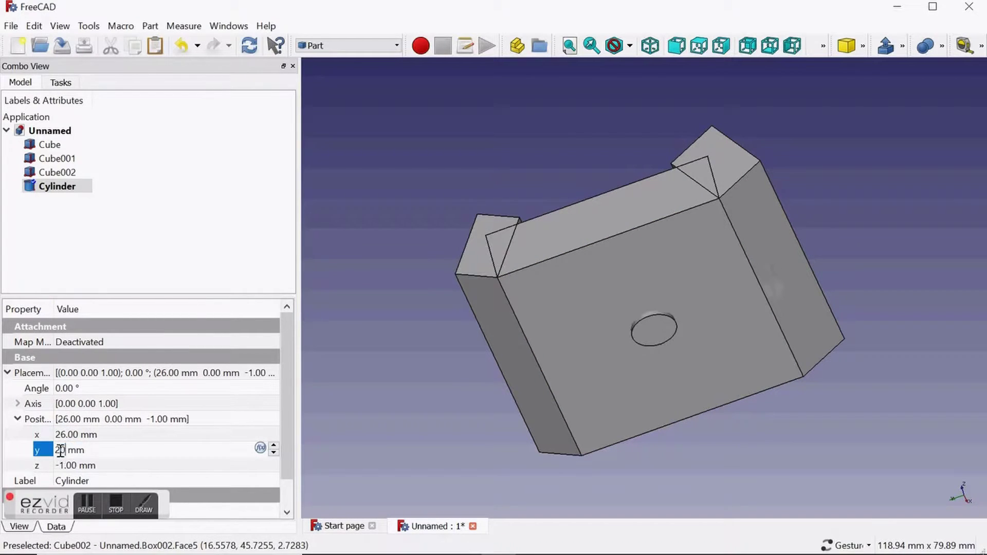
pyautogui.moveTo(654, 466)
pyautogui.mouseDown()
pyautogui.moveTo(583, 142)
pyautogui.moveTo(412, 201)
pyautogui.moveTo(816, 392)
pyautogui.moveTo(690, 335)
pyautogui.moveTo(694, 363)
pyautogui.moveTo(725, 375)
pyautogui.moveTo(633, 452)
pyautogui.moveTo(555, 374)
pyautogui.moveTo(541, 403)
pyautogui.moveTo(714, 390)
pyautogui.mouseUp()
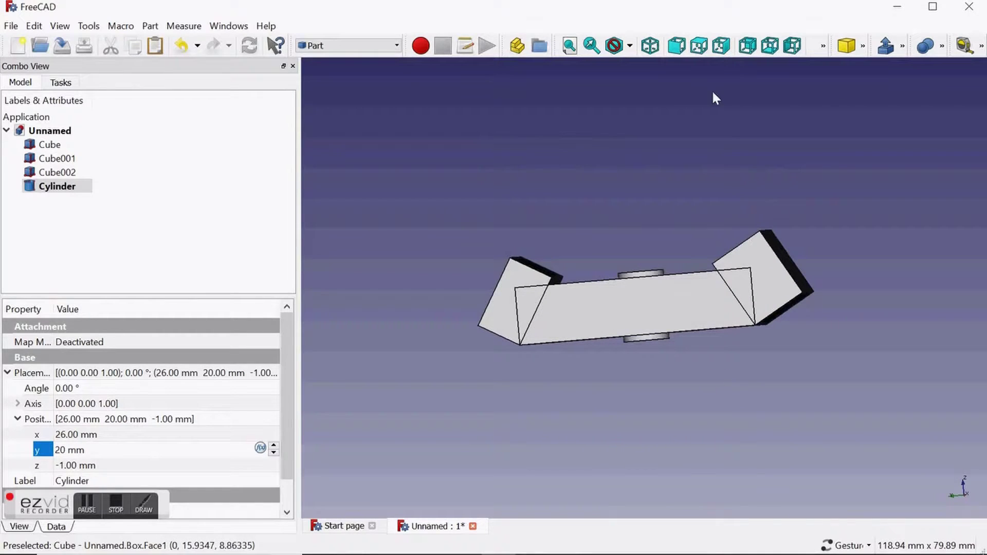
# Step: Add a second cylinder, Cylinder001, and set its x, y and z position
pyautogui.click(863, 46)
pyautogui.click(825, 47)
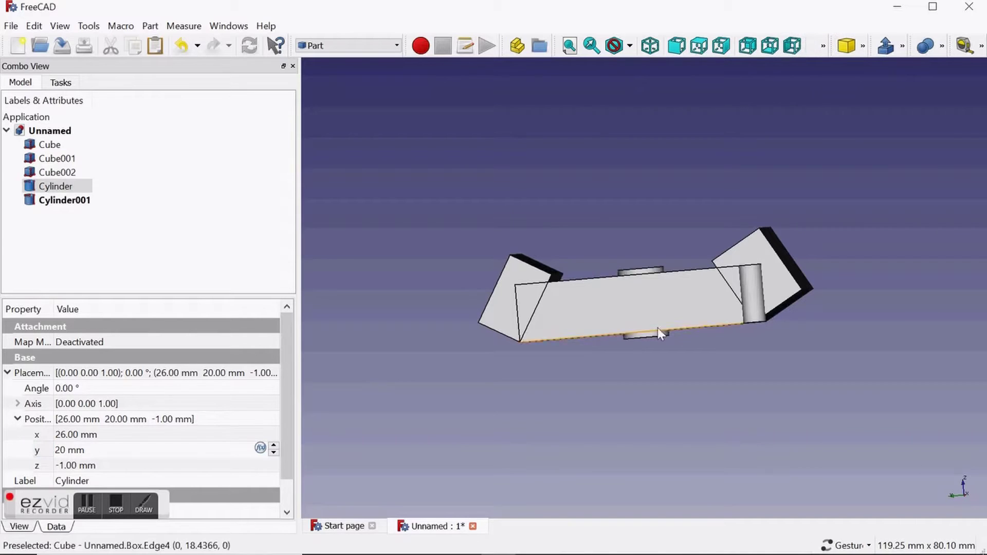
pyautogui.click(755, 291)
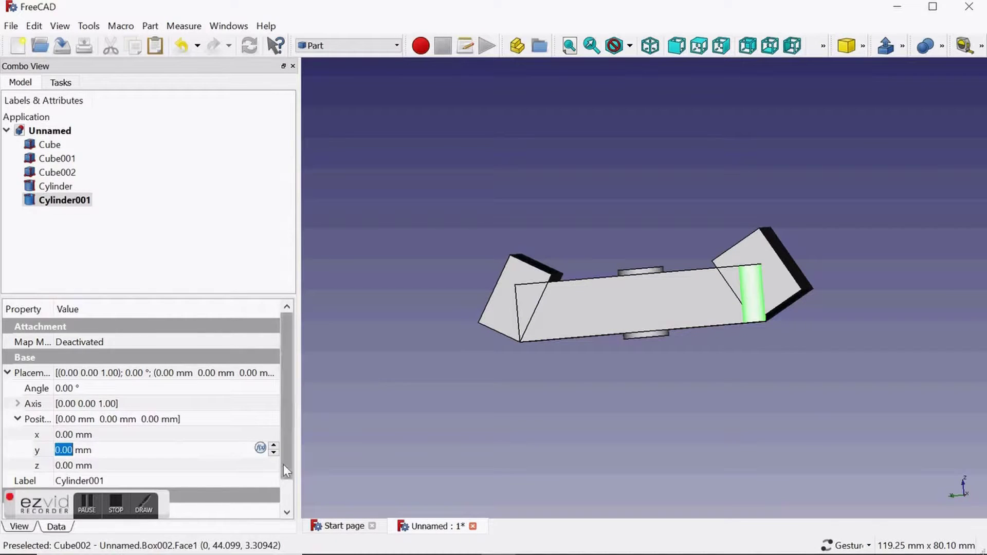
pyautogui.moveTo(283, 464); pyautogui.dragTo(282, 490)
pyautogui.click(124, 404)
pyautogui.write('26')
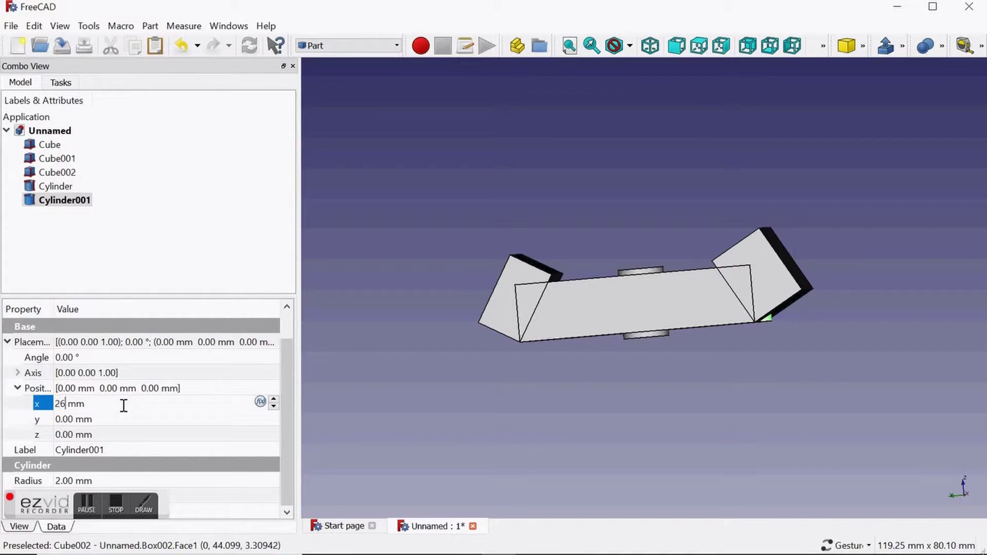
pyautogui.click(111, 420)
pyautogui.write('20')
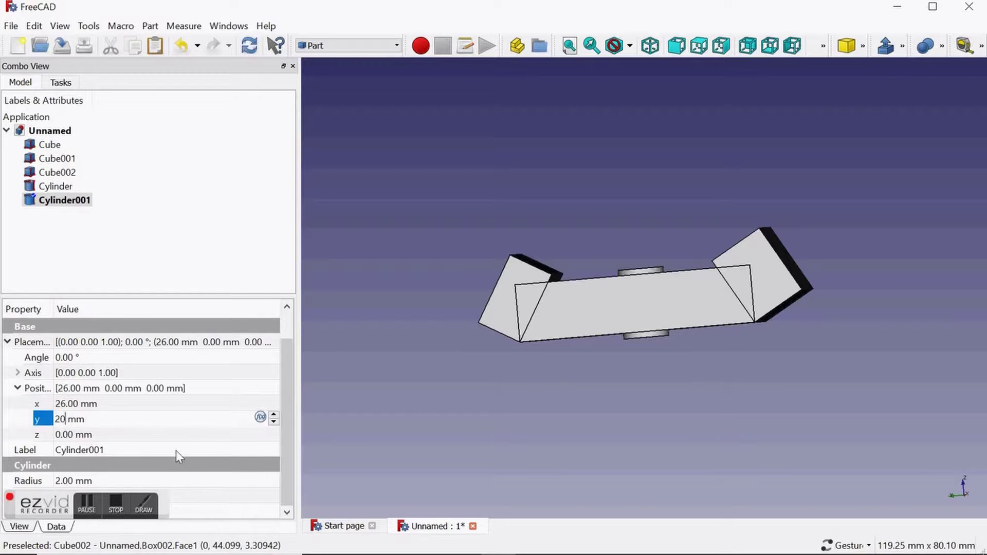
pyautogui.click(193, 436)
# Step: Set Cylinder001's radius to 13 mm and sink it to z −4 mm
pyautogui.click(271, 480)
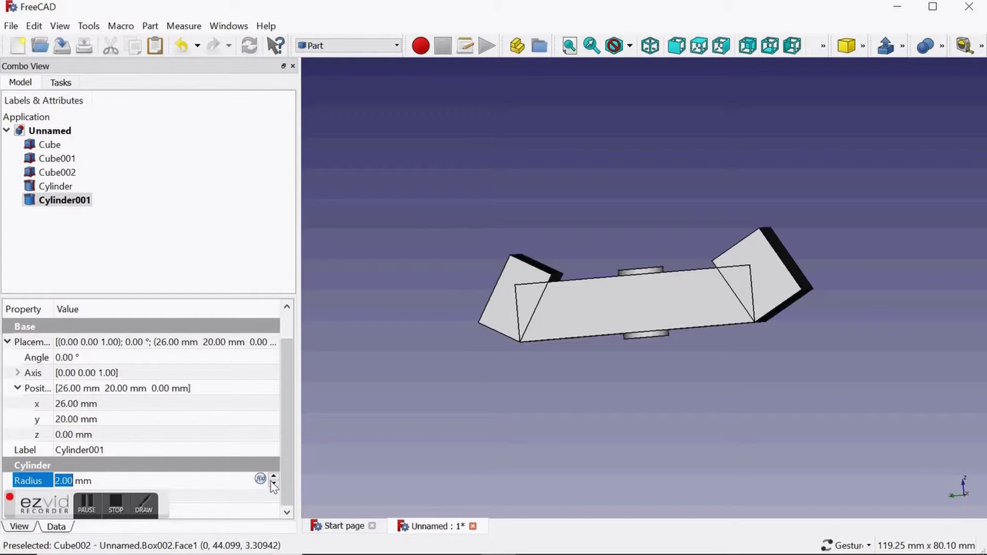
pyautogui.write('10')
pyautogui.press('Return')
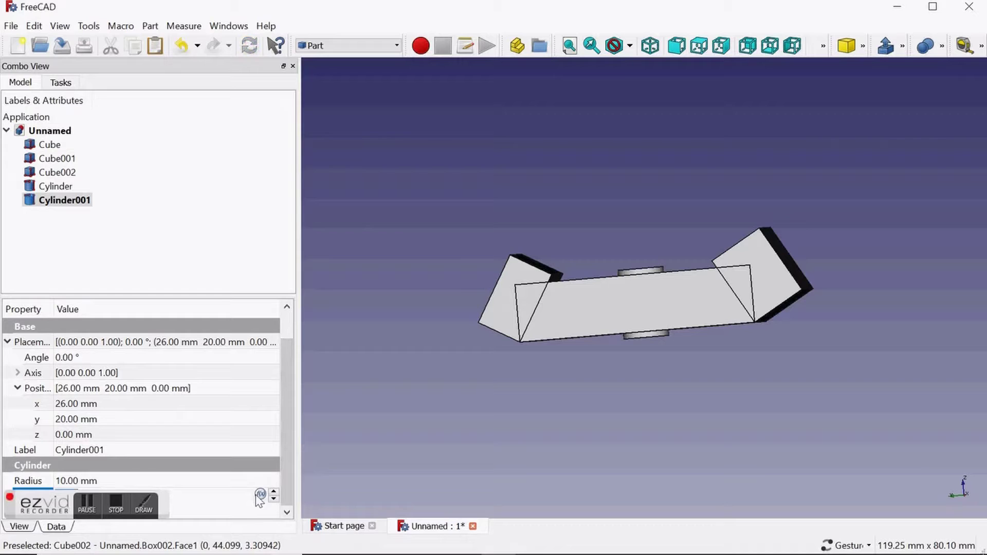
pyautogui.moveTo(629, 381); pyautogui.dragTo(619, 288)
pyautogui.click(244, 480)
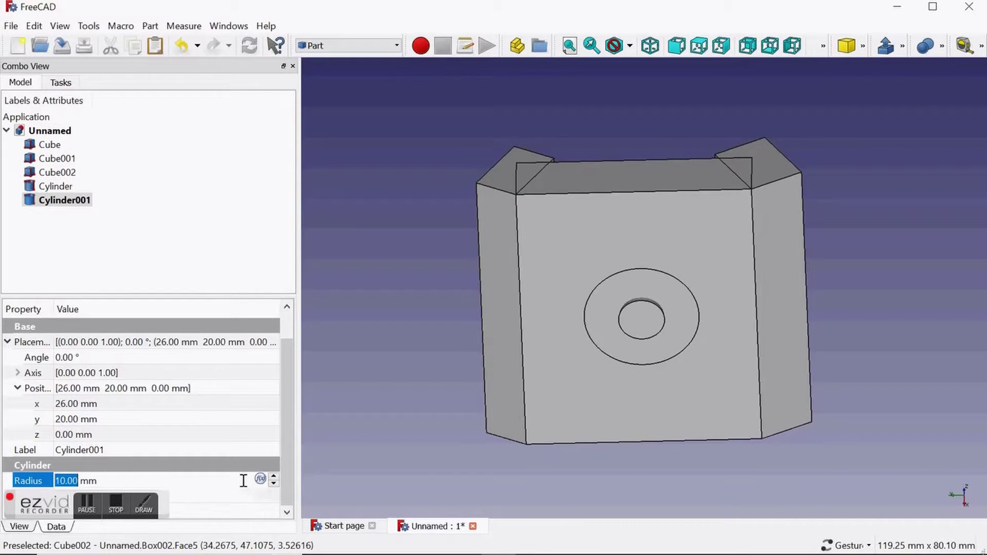
pyautogui.write('15')
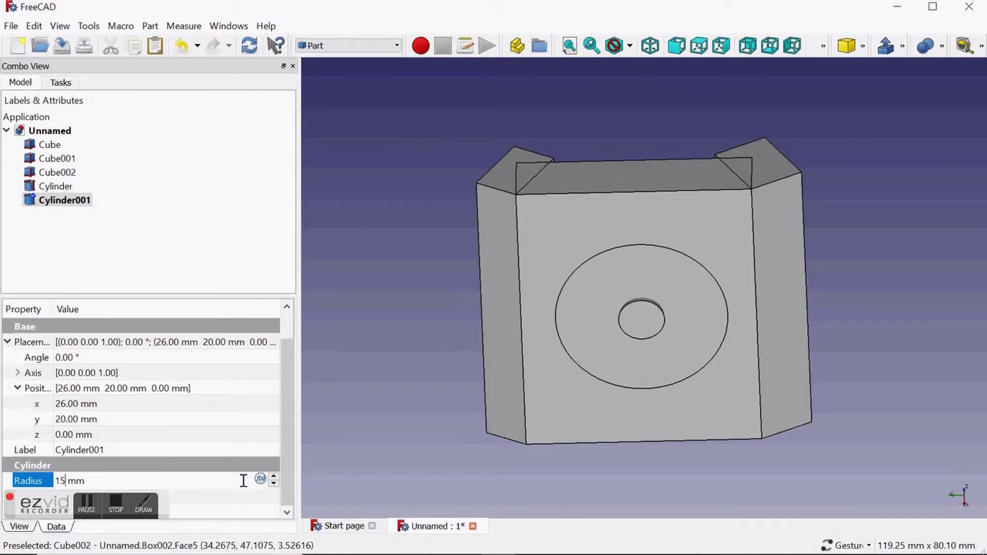
pyautogui.press('BackSpace')
pyautogui.write('3')
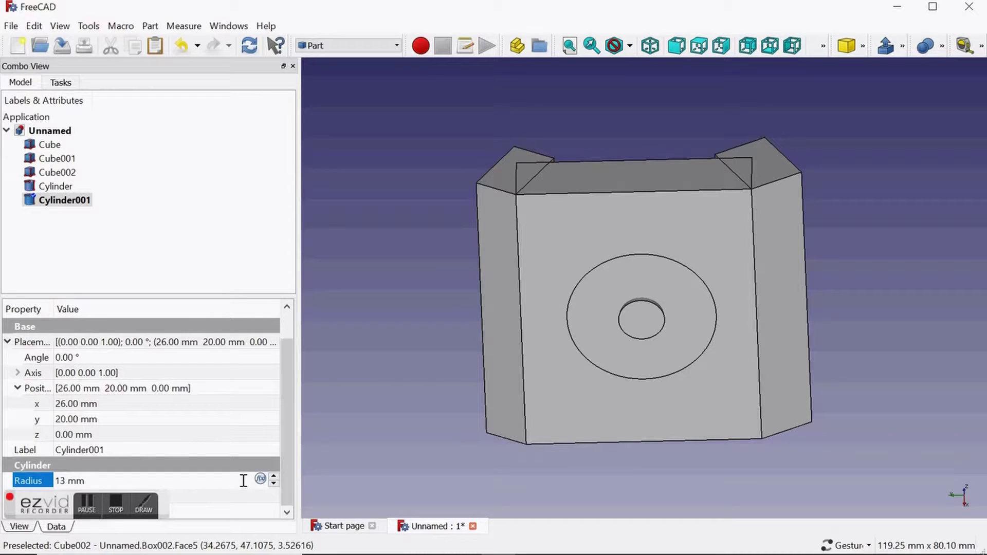
pyautogui.click(253, 502)
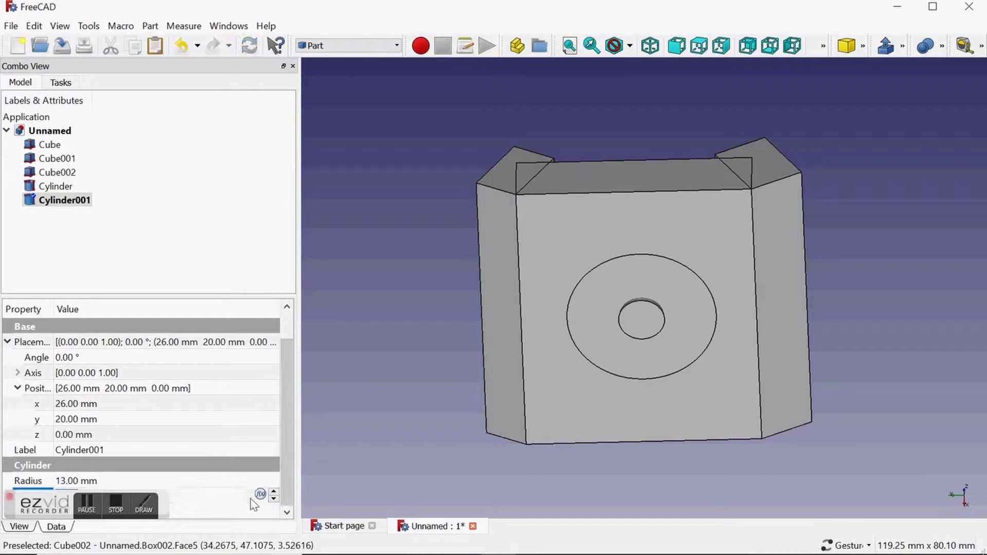
pyautogui.click(177, 437)
pyautogui.scroll(-4, 270, 434)
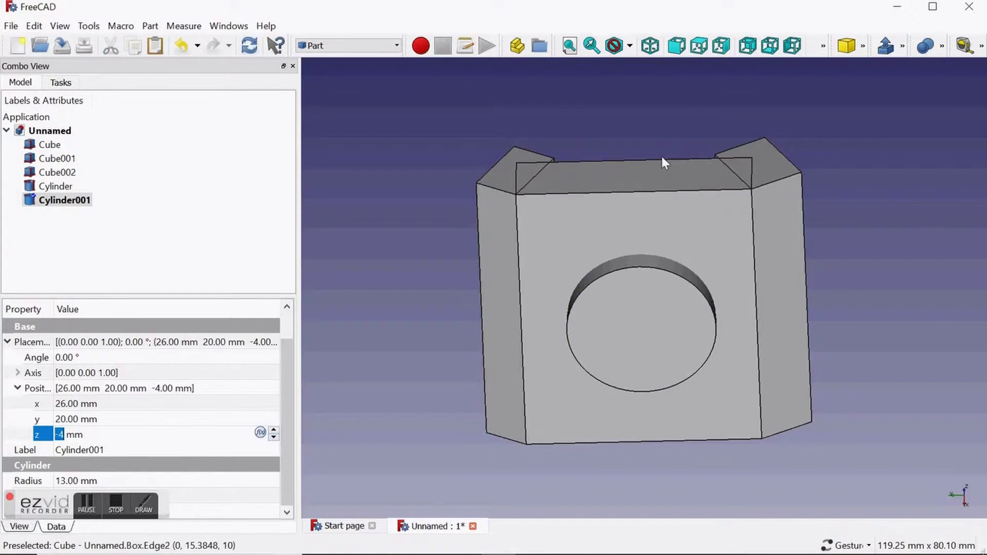
pyautogui.moveTo(661, 157)
pyautogui.mouseDown()
pyautogui.moveTo(658, 245)
pyautogui.moveTo(660, 194)
pyautogui.moveTo(653, 194)
pyautogui.mouseUp()
# Step: Add Cube003, shorten it to 5 mm long and place it at y 4 mm
pyautogui.click(845, 52)
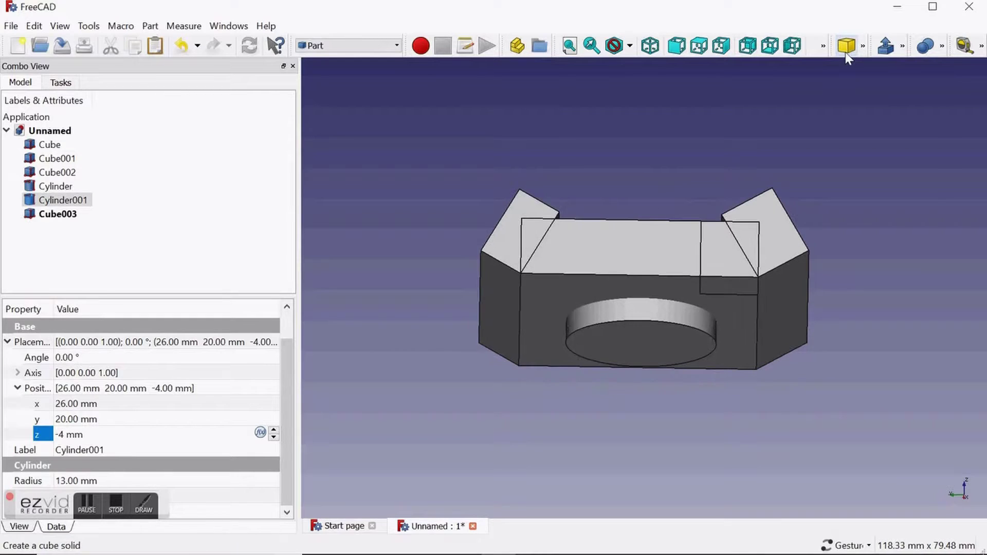
pyautogui.click(51, 216)
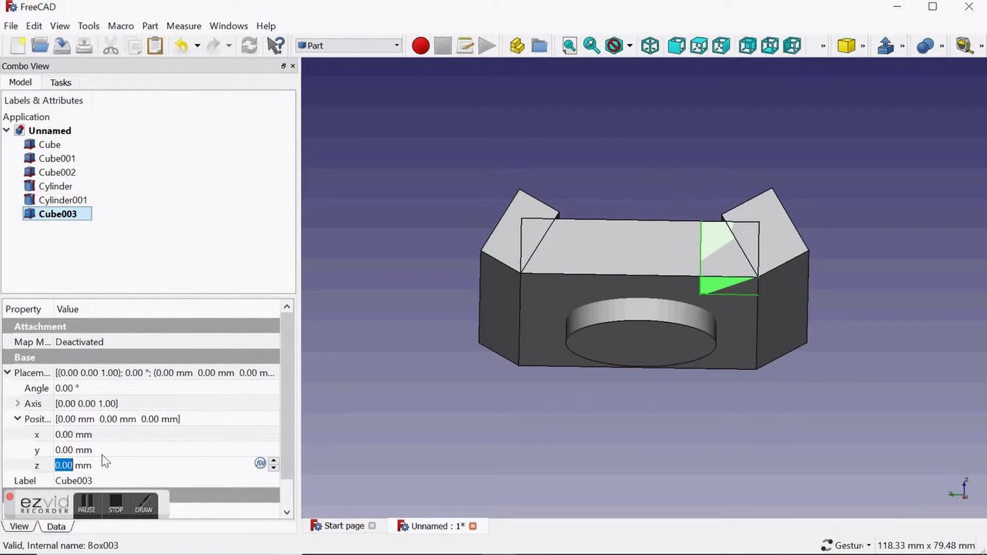
pyautogui.scroll(-1, 292, 461)
pyautogui.click(198, 482)
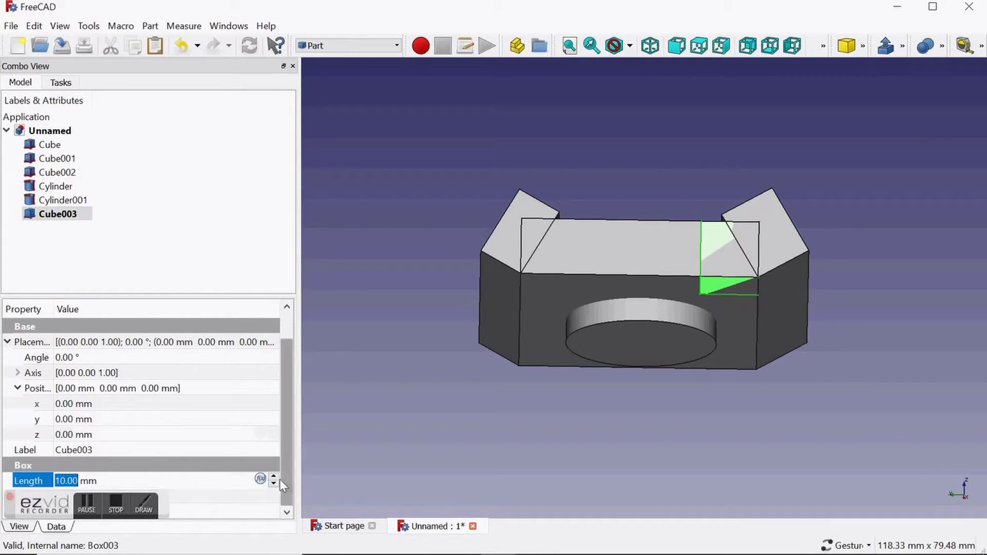
pyautogui.click(273, 483)
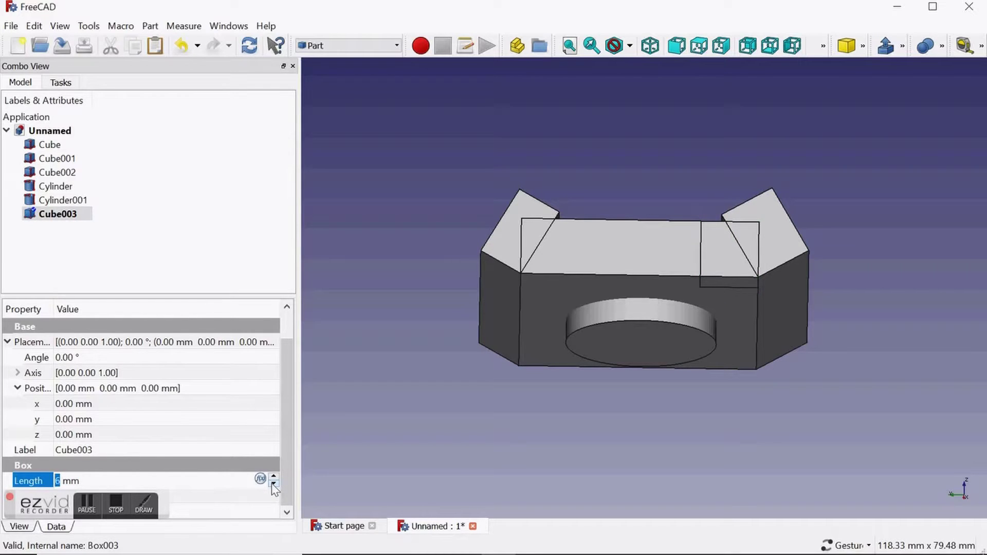
pyautogui.click(262, 501)
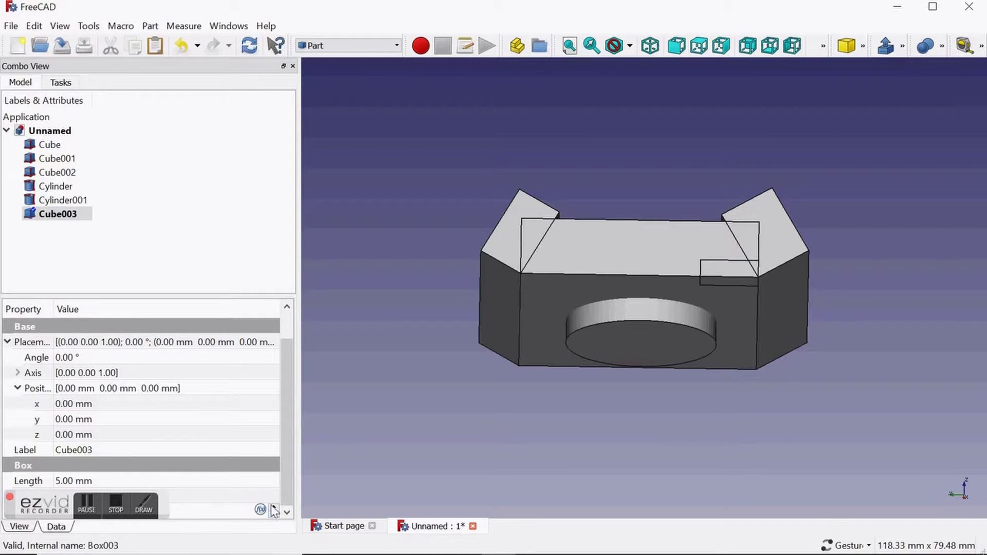
pyautogui.moveTo(707, 376); pyautogui.dragTo(865, 331)
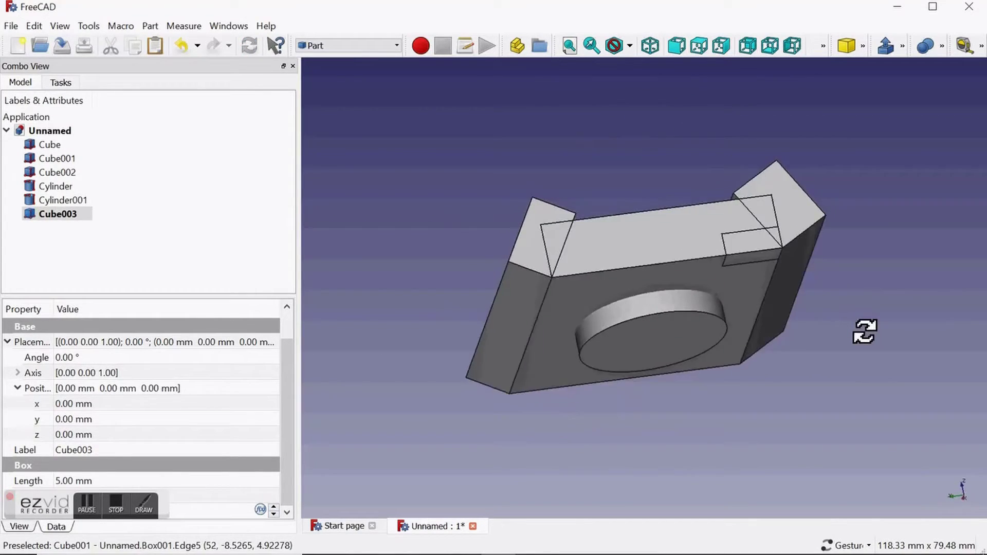
pyautogui.click(127, 423)
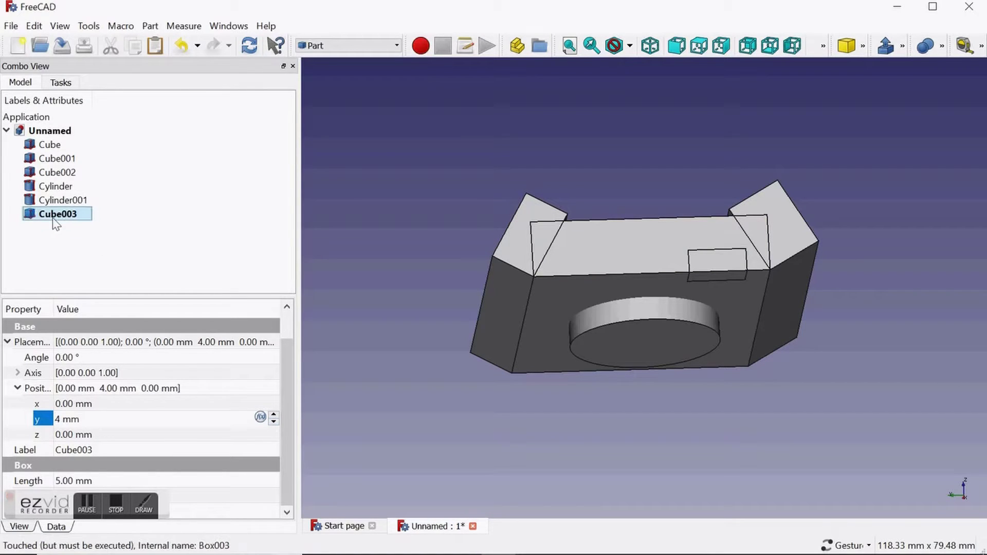
# Step: Duplicate the small box as Cube004 at x 47 mm, then select all the cutting shapes
pyautogui.click(33, 26)
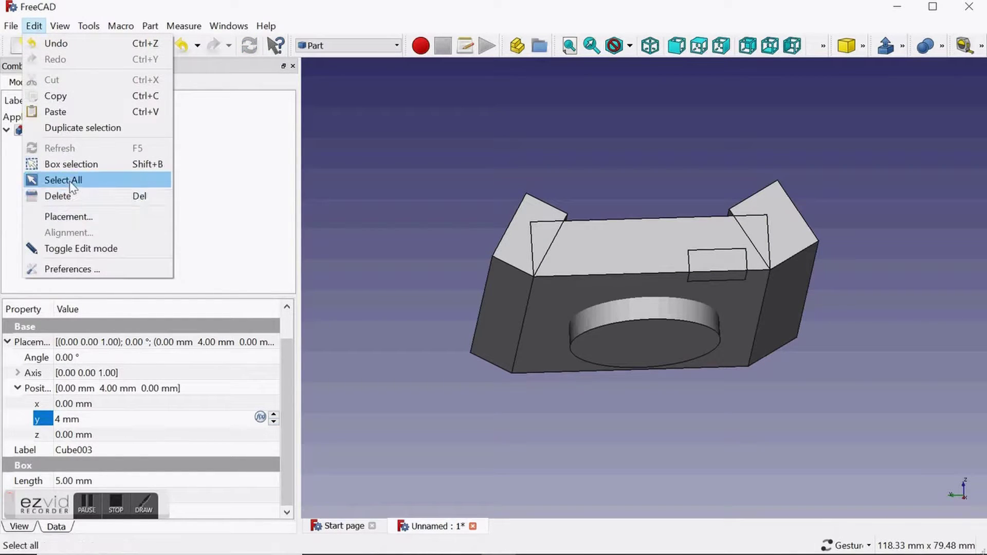
pyautogui.click(71, 127)
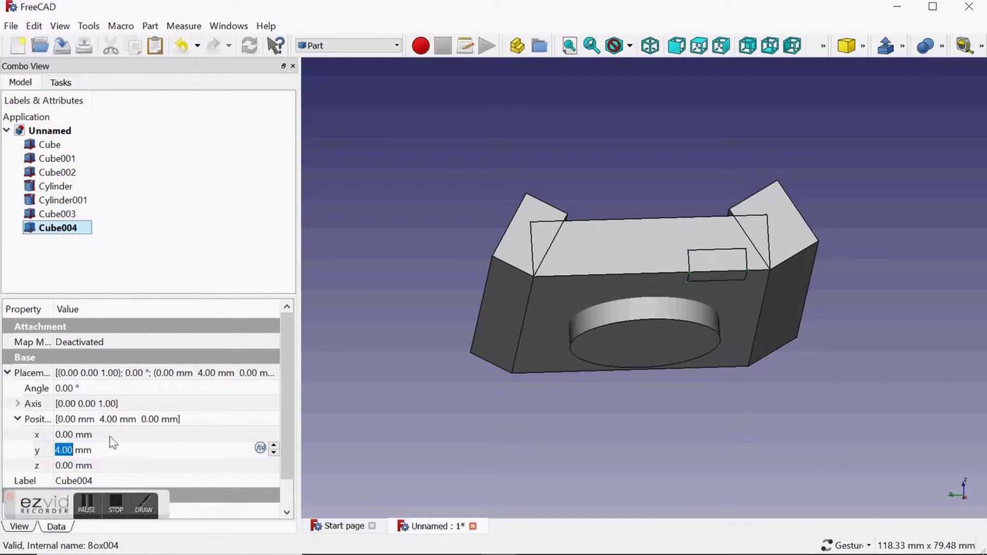
pyautogui.click(264, 437)
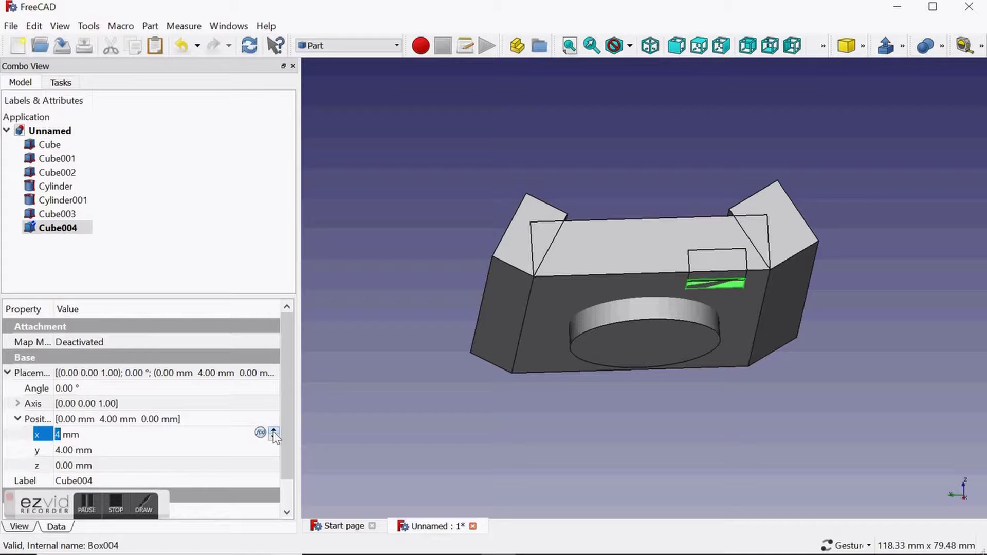
pyautogui.write('47')
pyautogui.moveTo(739, 393); pyautogui.dragTo(734, 386)
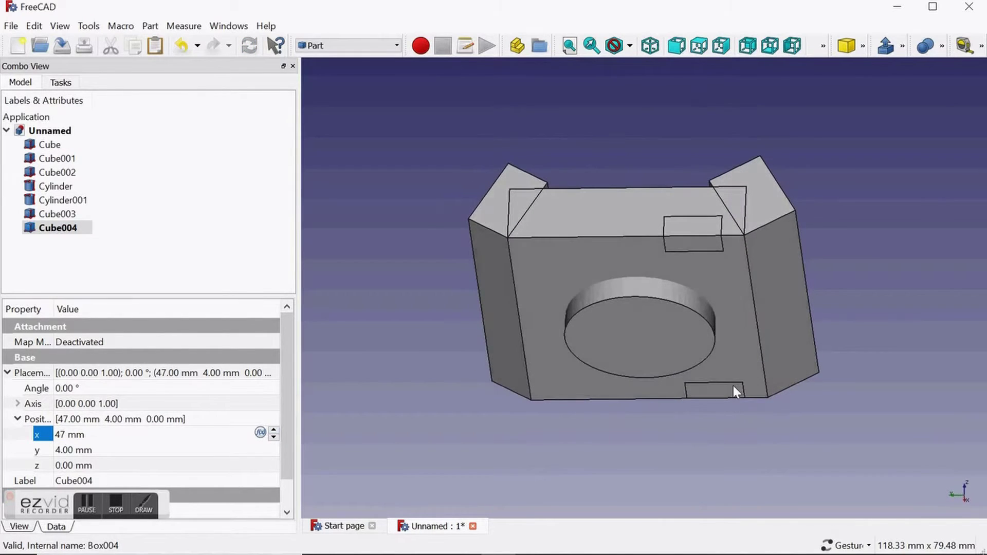
pyautogui.keyDown('shift'); pyautogui.click(116, 160); pyautogui.keyUp('shift')
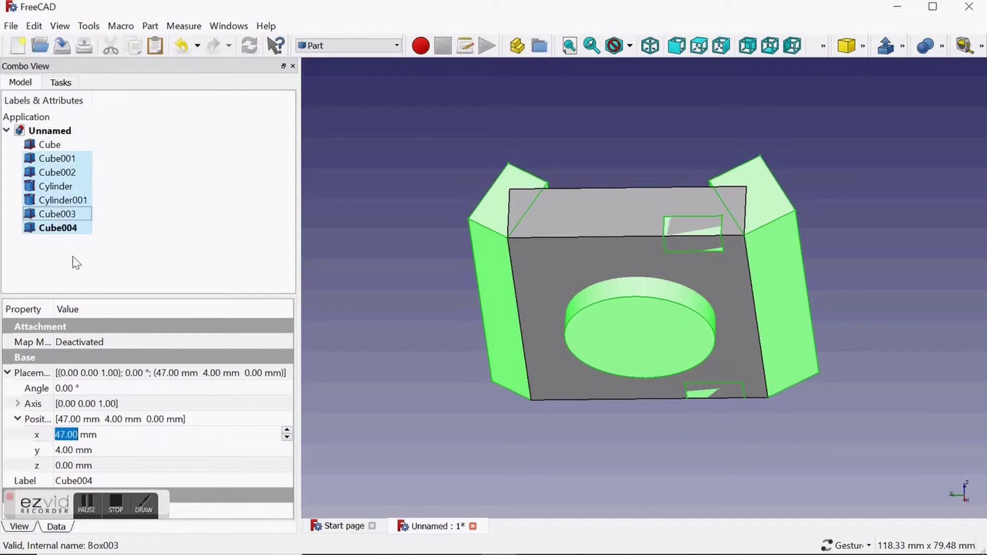
# Step: Fuse the selected shapes into one and set up a Difference boolean with Cube first
pyautogui.click(943, 46)
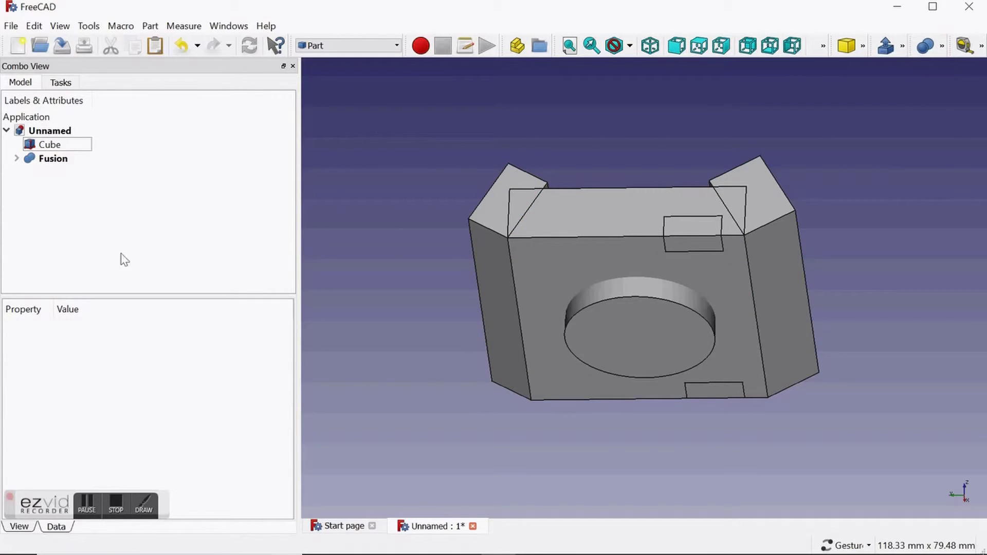
pyautogui.click(925, 46)
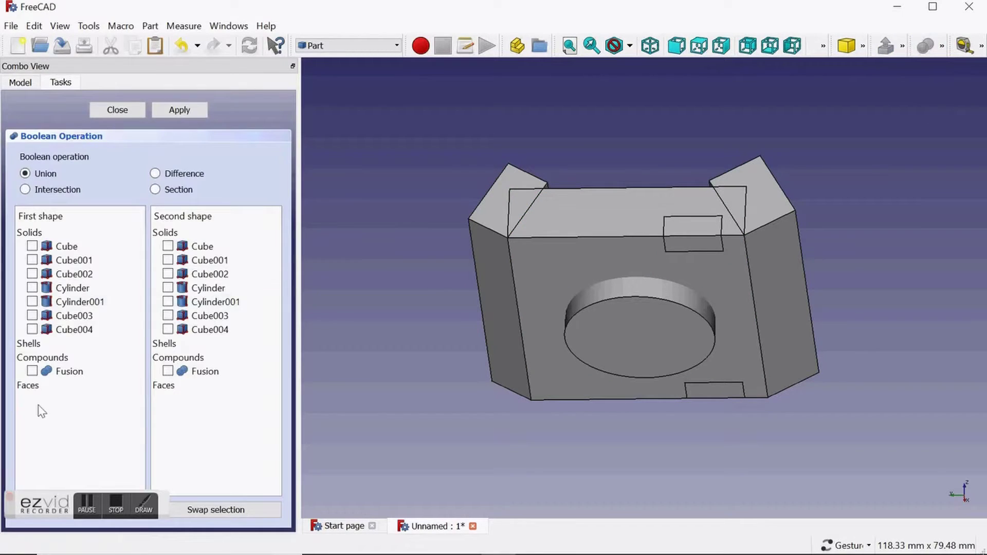
pyautogui.click(32, 247)
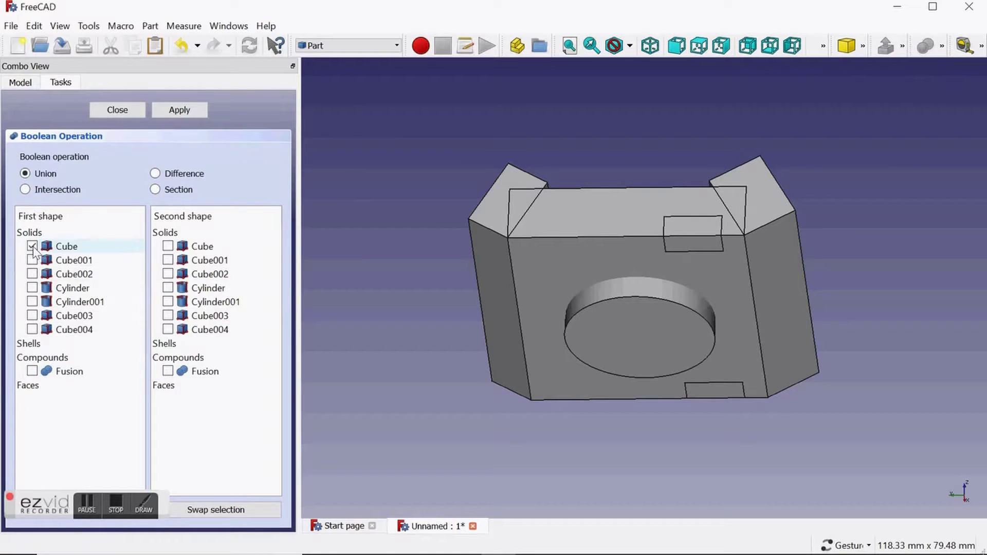
pyautogui.click(157, 173)
# Step: Subtract Fusion from Cube, leaving a single Cut solid, and view the result
pyautogui.click(167, 371)
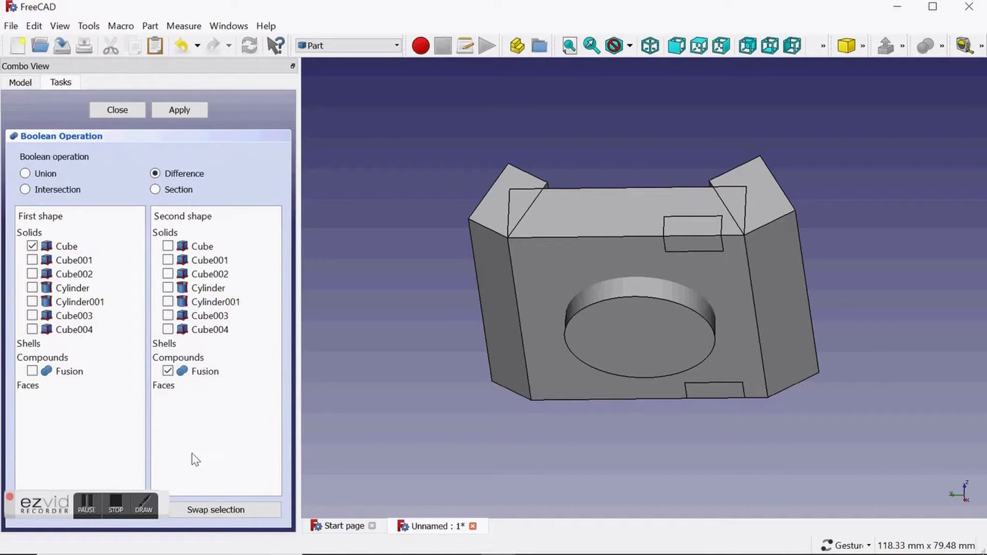
pyautogui.moveTo(31, 501); pyautogui.dragTo(62, 531)
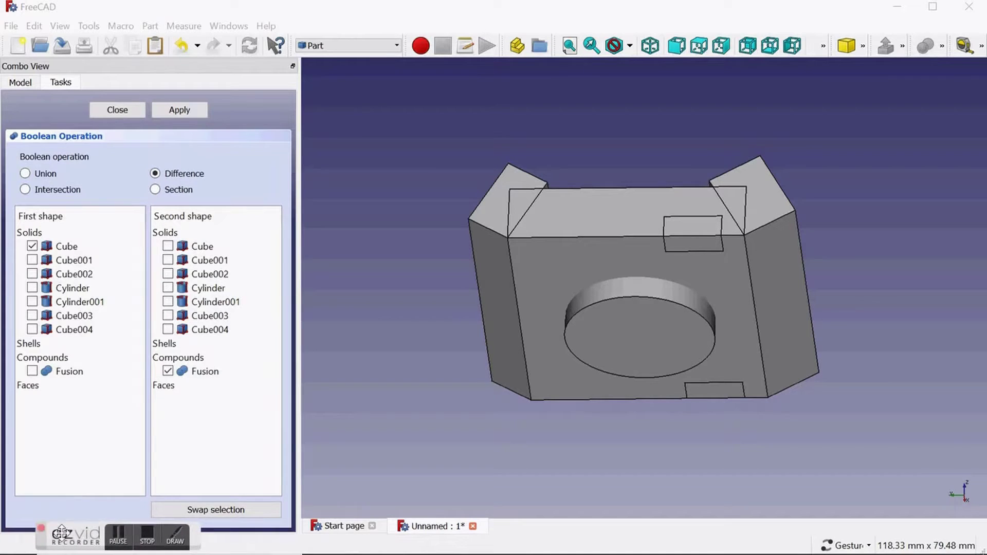
pyautogui.click(179, 110)
pyautogui.moveTo(846, 247)
pyautogui.mouseDown()
pyautogui.moveTo(641, 201)
pyautogui.moveTo(468, 267)
pyautogui.moveTo(810, 281)
pyautogui.moveTo(865, 325)
pyautogui.moveTo(628, 355)
pyautogui.moveTo(661, 183)
pyautogui.moveTo(481, 229)
pyautogui.moveTo(531, 303)
pyautogui.moveTo(591, 326)
pyautogui.moveTo(740, 243)
pyautogui.moveTo(645, 413)
pyautogui.moveTo(919, 327)
pyautogui.moveTo(444, 288)
pyautogui.moveTo(572, 221)
pyautogui.moveTo(399, 205)
pyautogui.moveTo(865, 236)
pyautogui.moveTo(752, 280)
pyautogui.moveTo(813, 307)
pyautogui.moveTo(802, 317)
pyautogui.mouseUp()
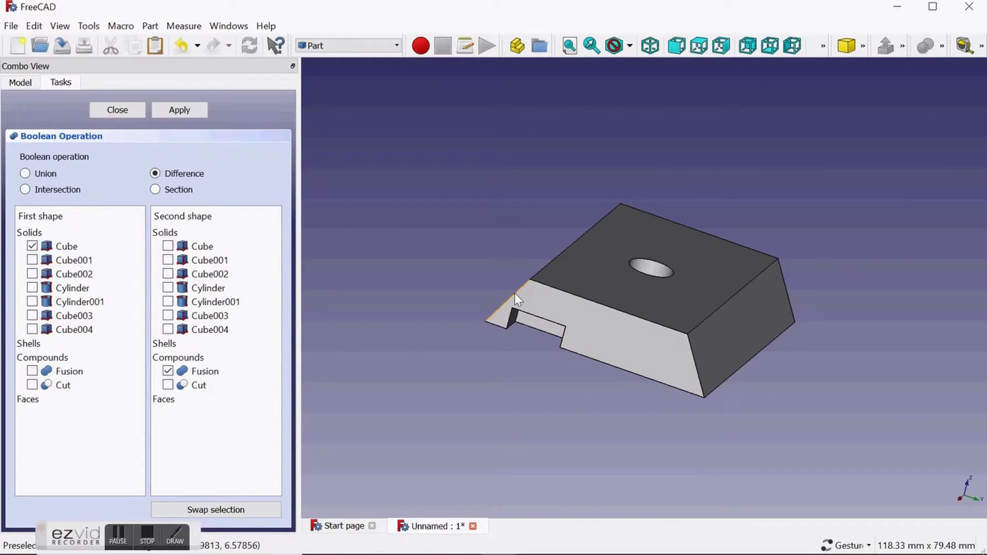
# Step: Select the Cut solid and start a chamfer on its edges
pyautogui.click(115, 110)
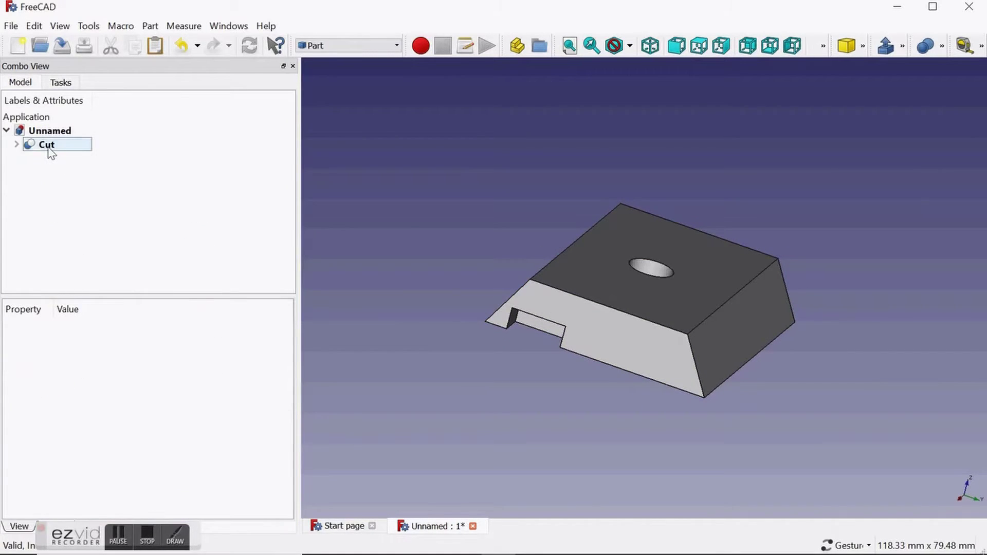
pyautogui.click(47, 147)
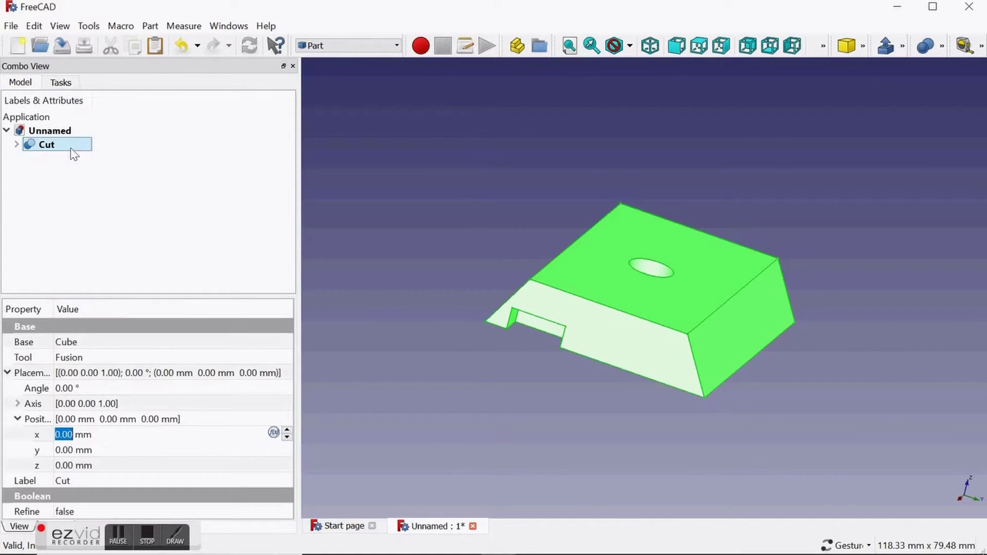
pyautogui.click(863, 48)
pyautogui.click(863, 48)
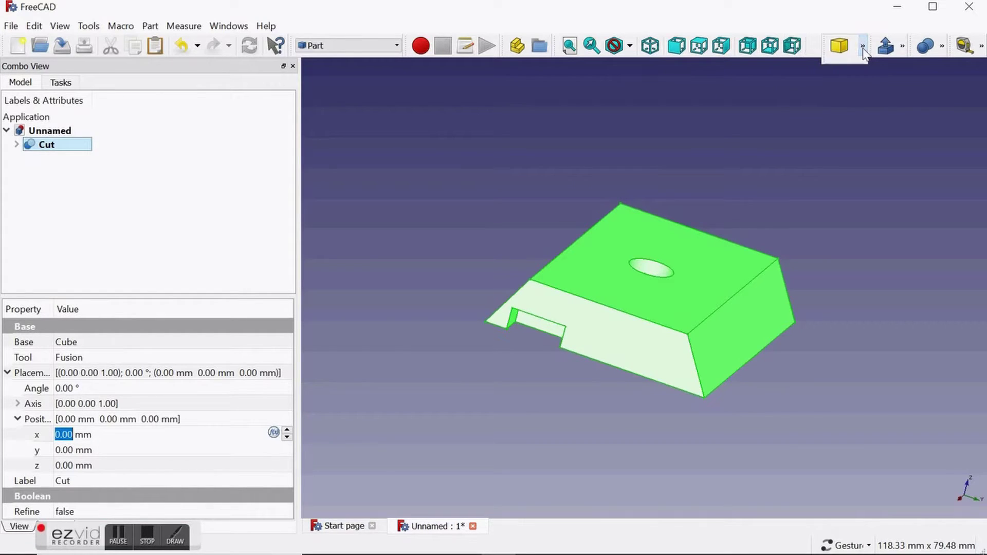
pyautogui.click(903, 48)
pyautogui.click(856, 70)
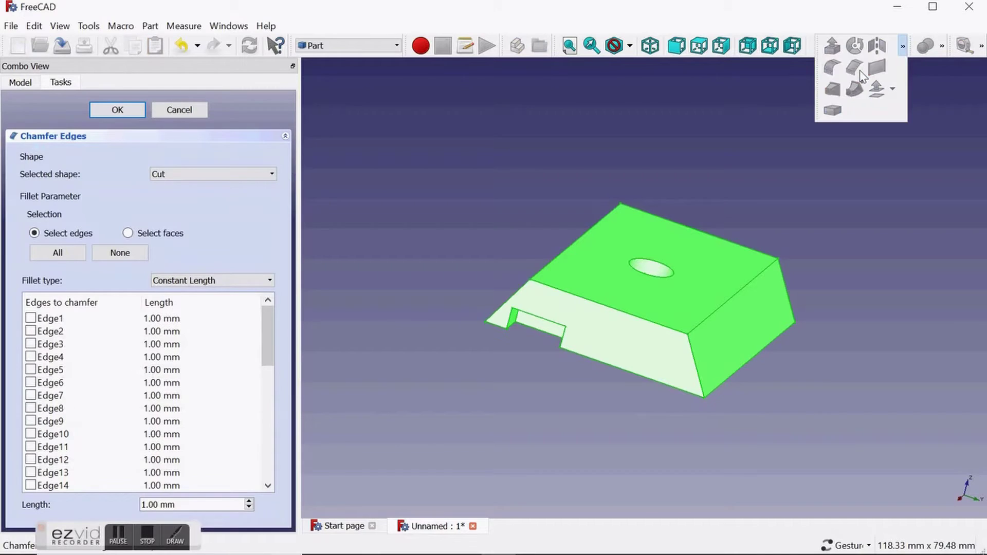
# Step: Apply a 1 mm chamfer to every edge and inspect the chamfered mount
pyautogui.click(58, 253)
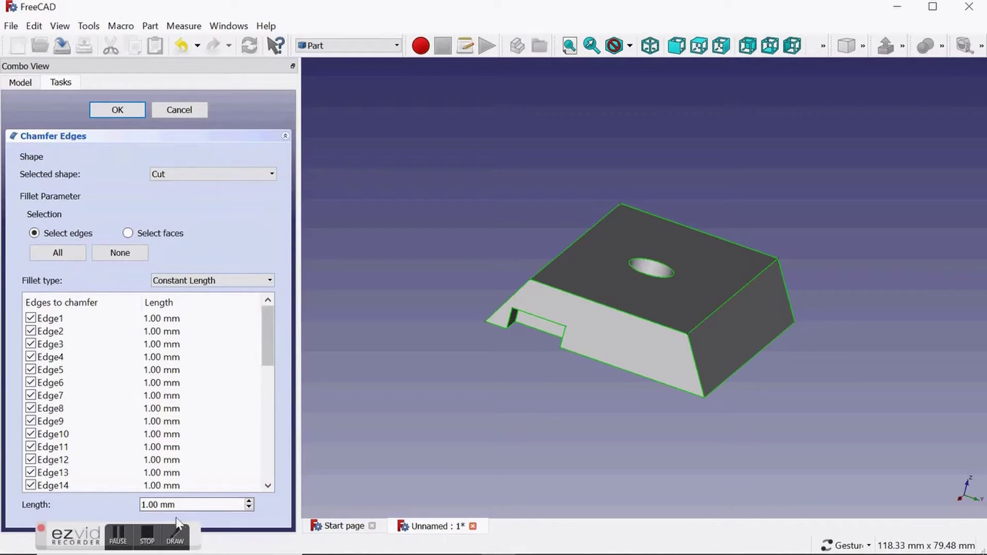
pyautogui.click(118, 110)
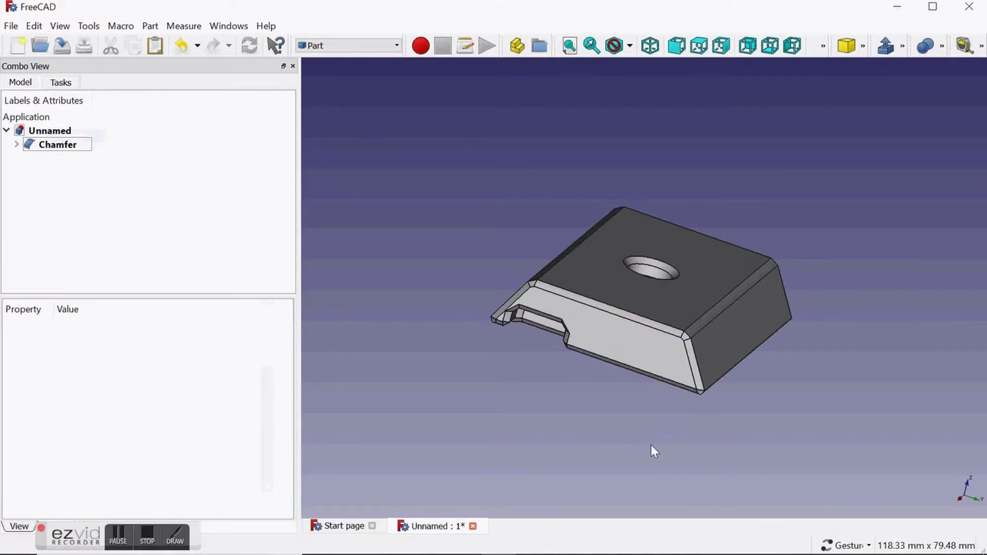
pyautogui.moveTo(651, 445)
pyautogui.mouseDown()
pyautogui.moveTo(792, 374)
pyautogui.moveTo(532, 228)
pyautogui.moveTo(553, 186)
pyautogui.moveTo(682, 176)
pyautogui.mouseUp()
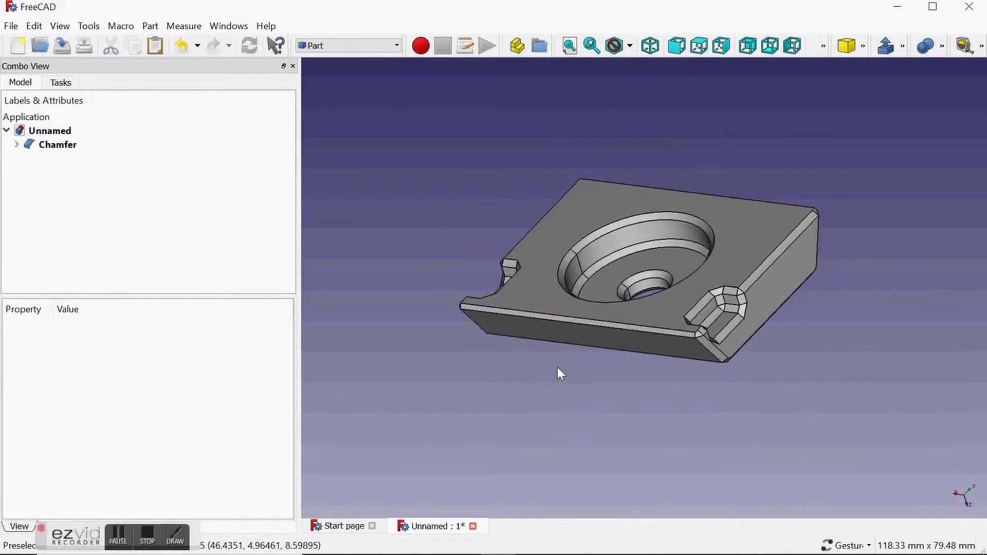
pyautogui.moveTo(557, 375)
pyautogui.mouseDown()
pyautogui.moveTo(594, 209)
pyautogui.moveTo(645, 276)
pyautogui.moveTo(600, 393)
pyautogui.moveTo(684, 413)
pyautogui.moveTo(627, 430)
pyautogui.moveTo(681, 342)
pyautogui.moveTo(553, 406)
pyautogui.moveTo(679, 436)
pyautogui.moveTo(646, 378)
pyautogui.moveTo(640, 388)
pyautogui.mouseUp()
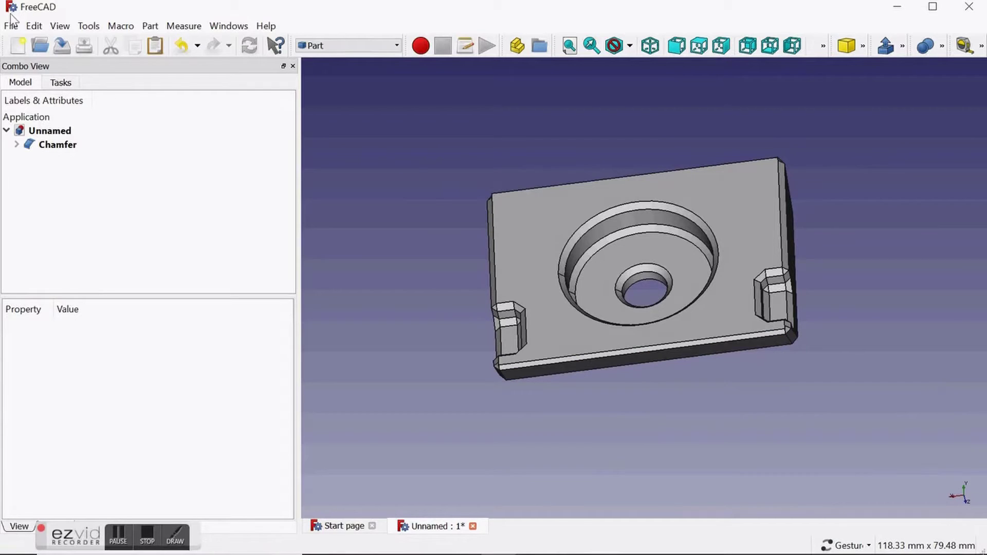
pyautogui.click(34, 25)
# Step: In the Mesh Design workbench, create a mesh from the Chamfer shape
pyautogui.press('Escape')
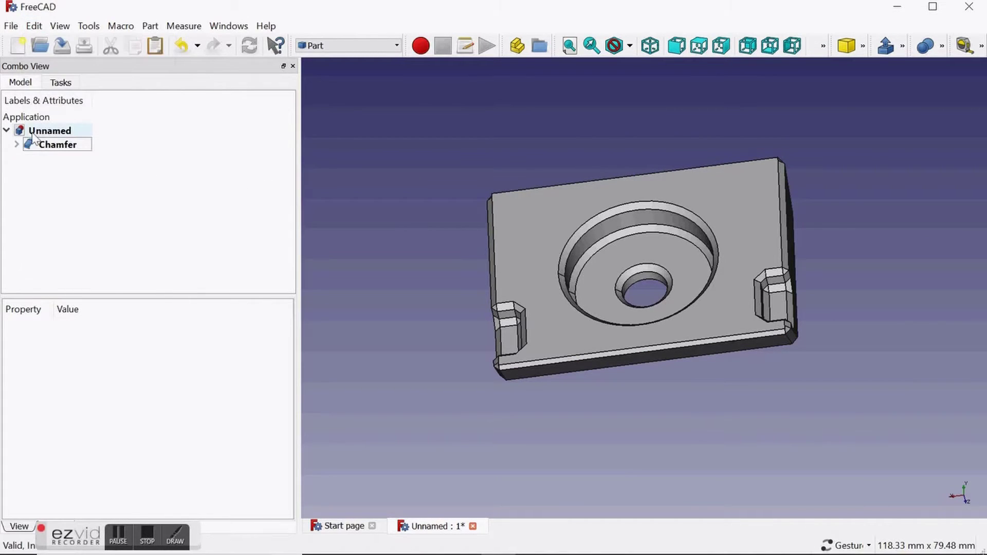
pyautogui.click(55, 147)
pyautogui.click(363, 45)
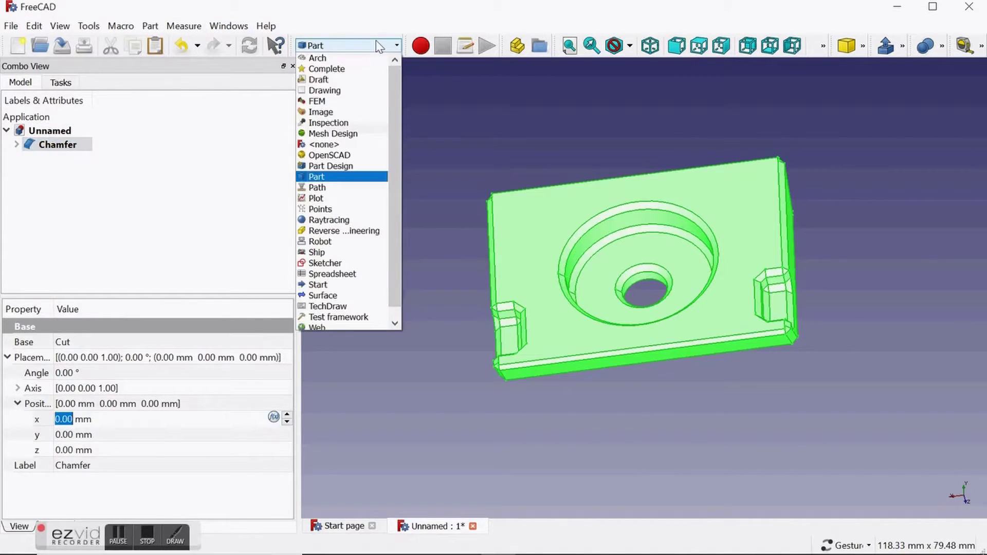
pyautogui.click(347, 136)
pyautogui.click(157, 26)
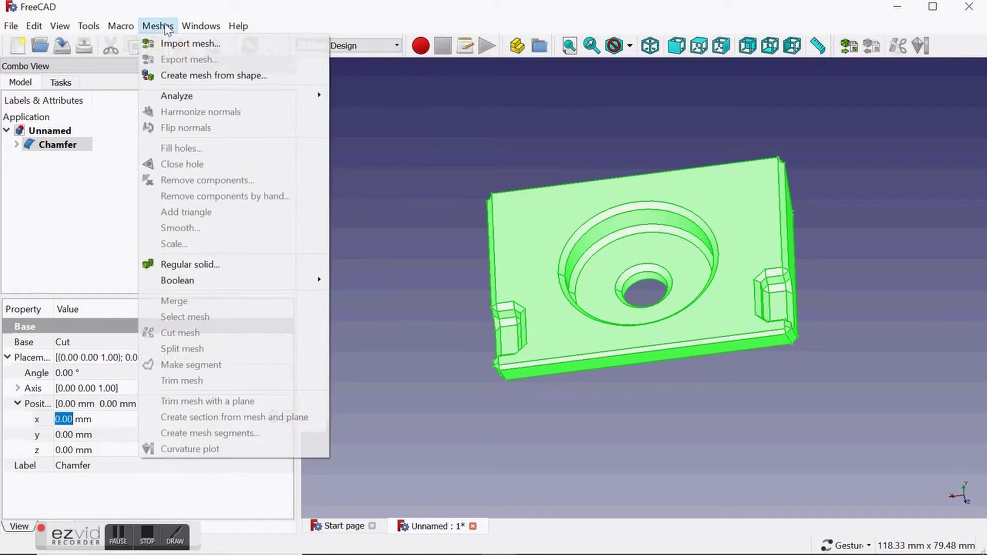
pyautogui.click(208, 74)
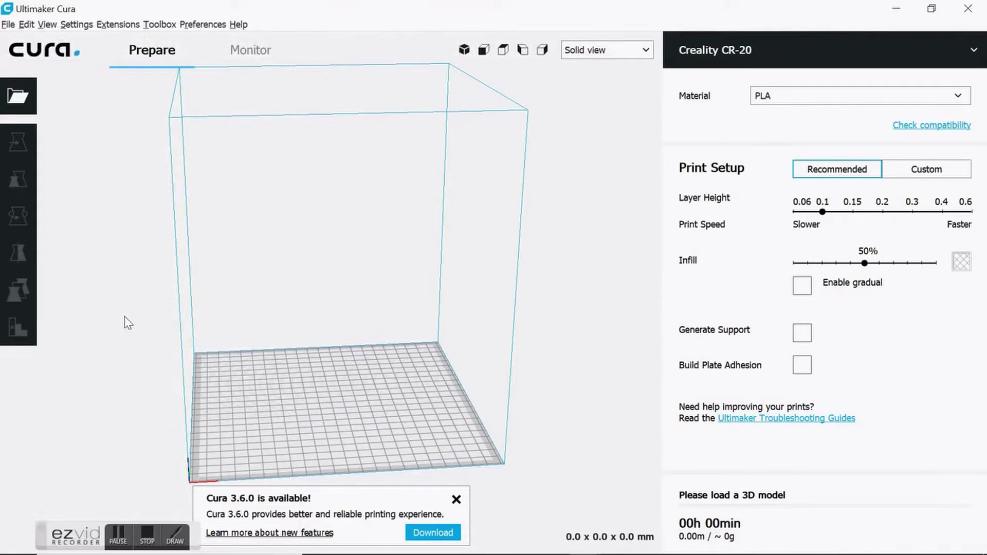
# Step: Load CameraTripodQuickReleaseMount.stl onto the build plate and dismiss the update notification
pyautogui.click(24, 97)
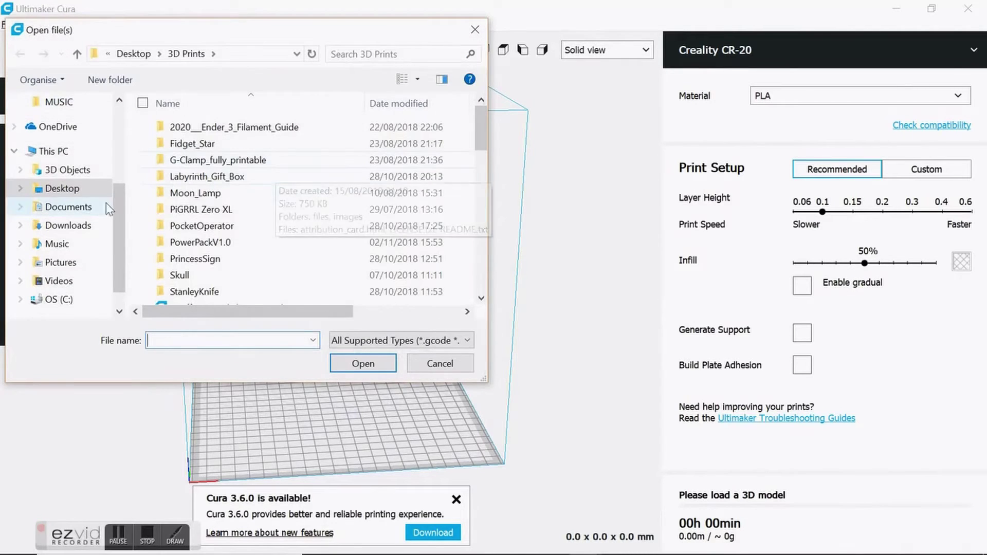
pyautogui.moveTo(474, 151); pyautogui.dragTo(479, 165)
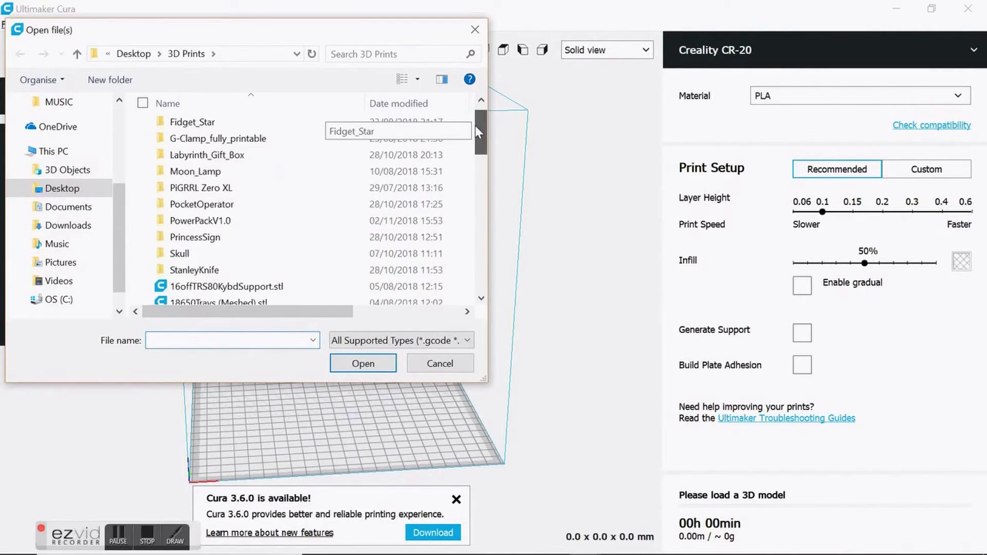
pyautogui.doubleClick(246, 223)
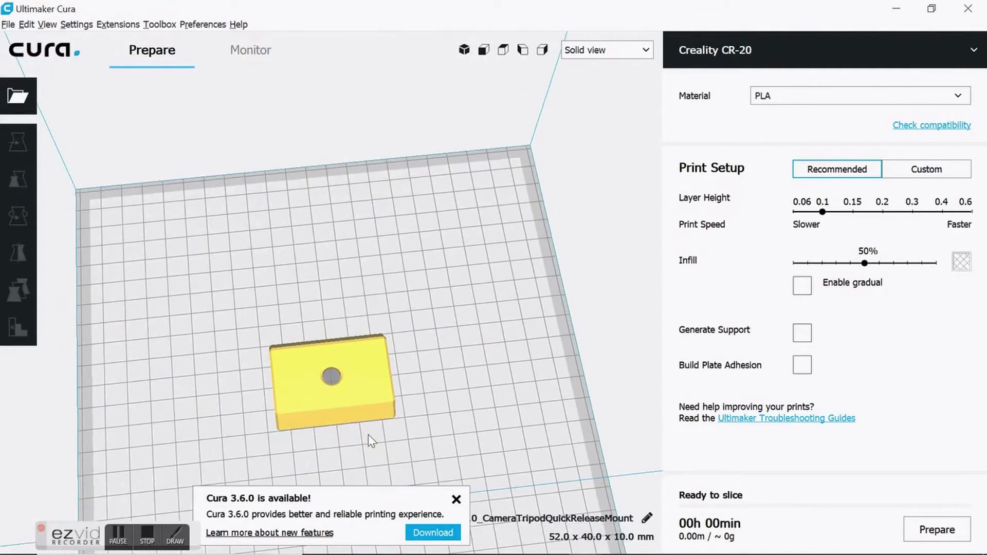
pyautogui.press('Left')
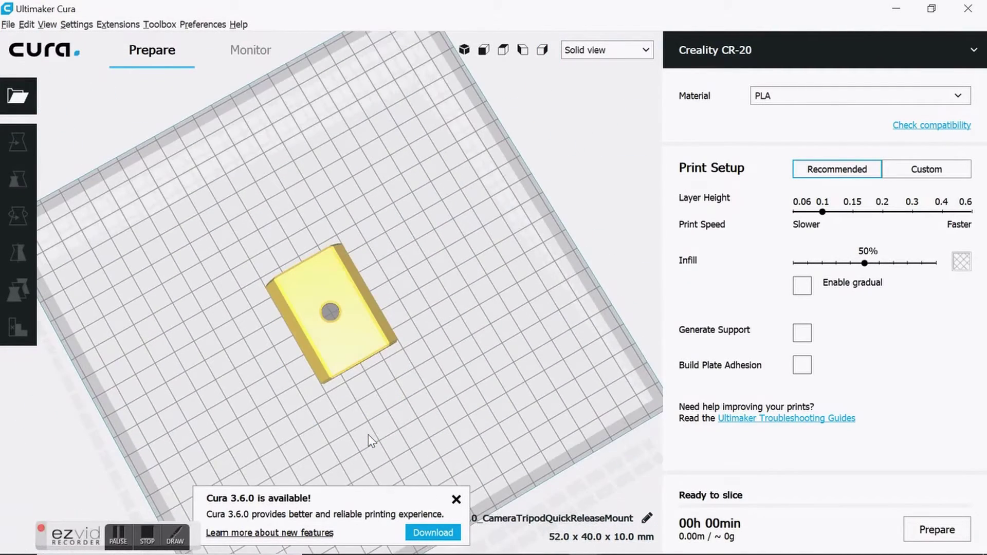
pyautogui.press('Down')
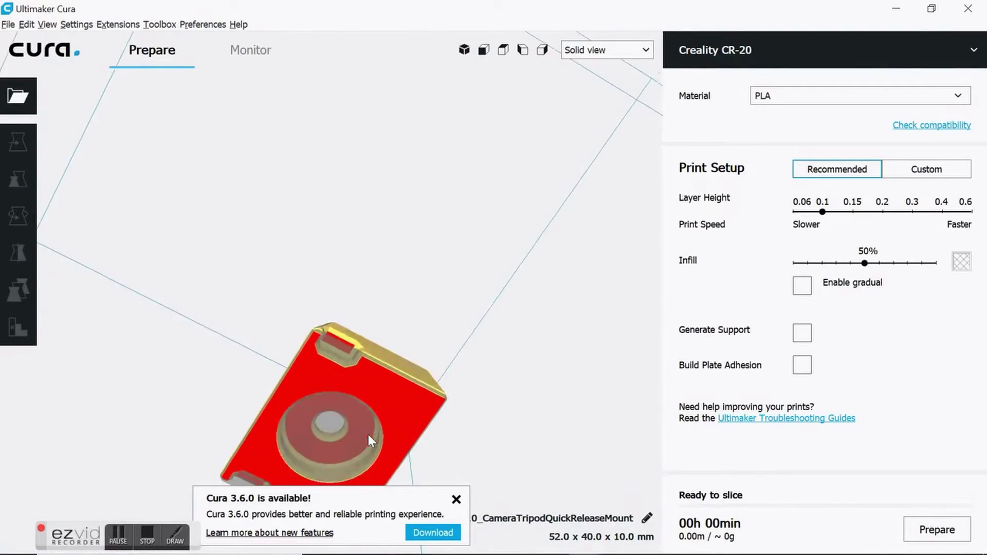
pyautogui.click(456, 499)
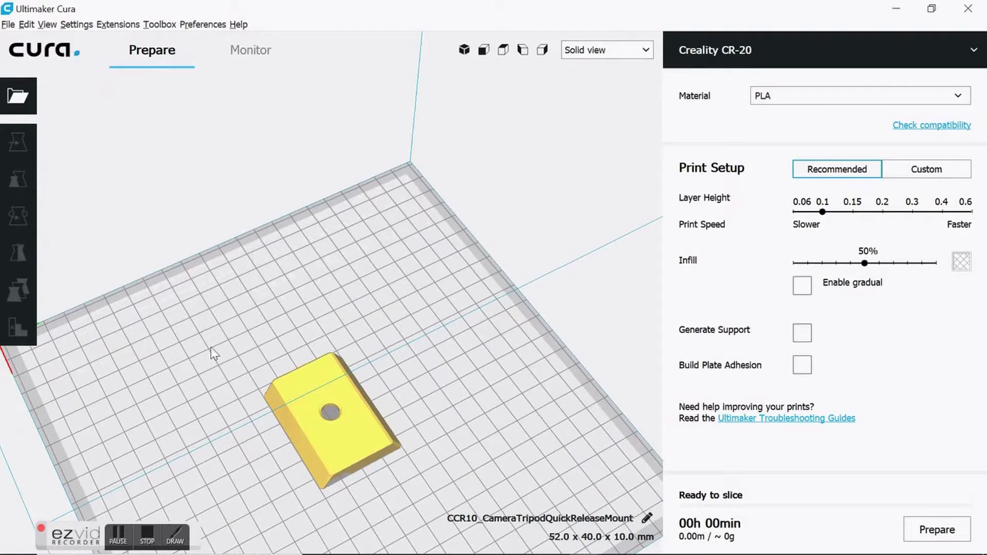
# Step: Rotate the mount in quarter turns until it lies flat with its recess facing up, 52 × 40 × 10 mm
pyautogui.click(352, 446)
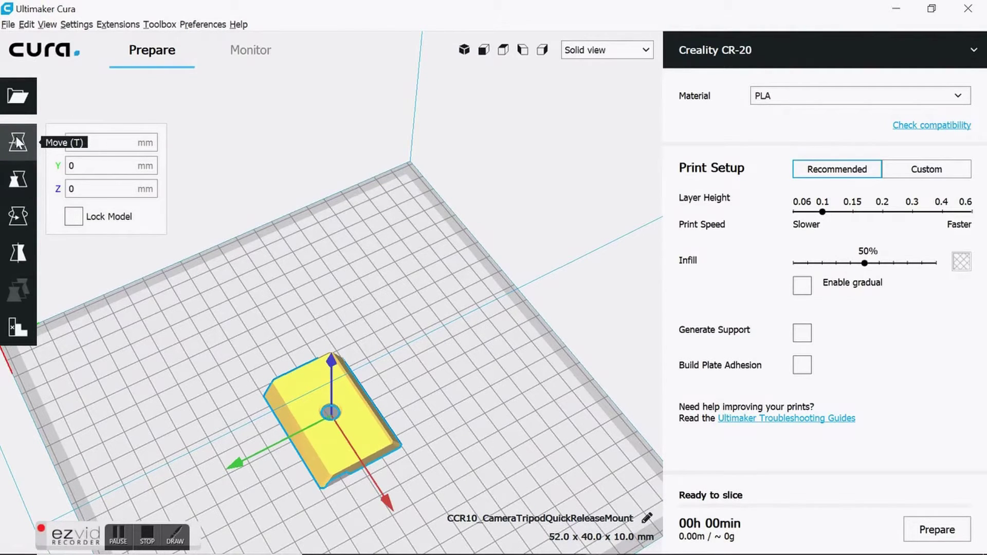
pyautogui.click(18, 217)
pyautogui.moveTo(257, 426); pyautogui.dragTo(532, 293)
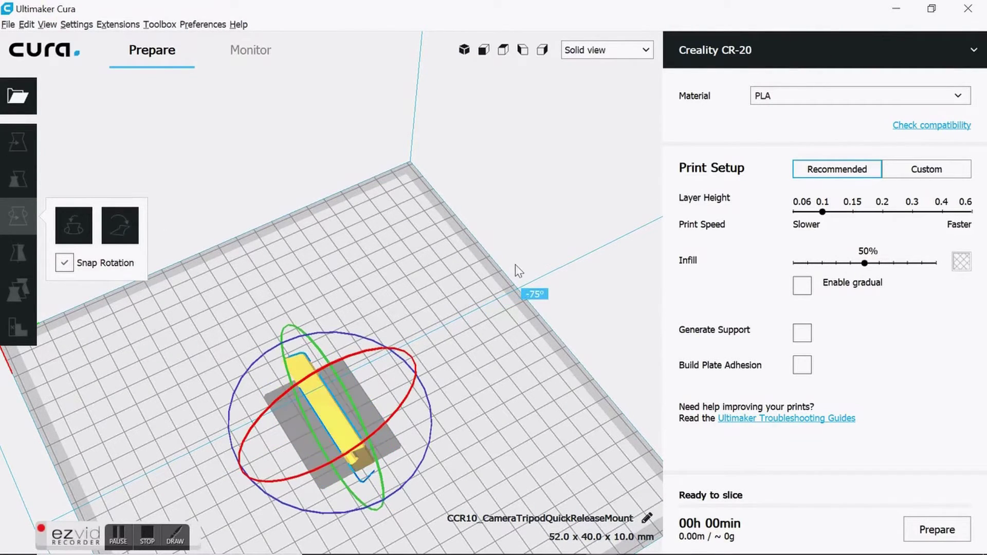
pyautogui.moveTo(249, 416); pyautogui.dragTo(555, 262)
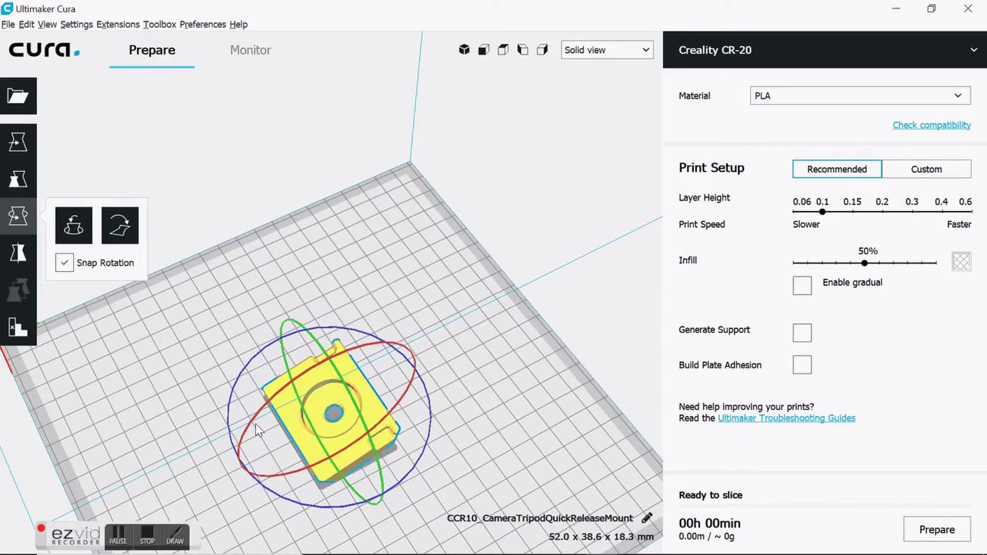
pyautogui.moveTo(274, 417); pyautogui.dragTo(561, 337)
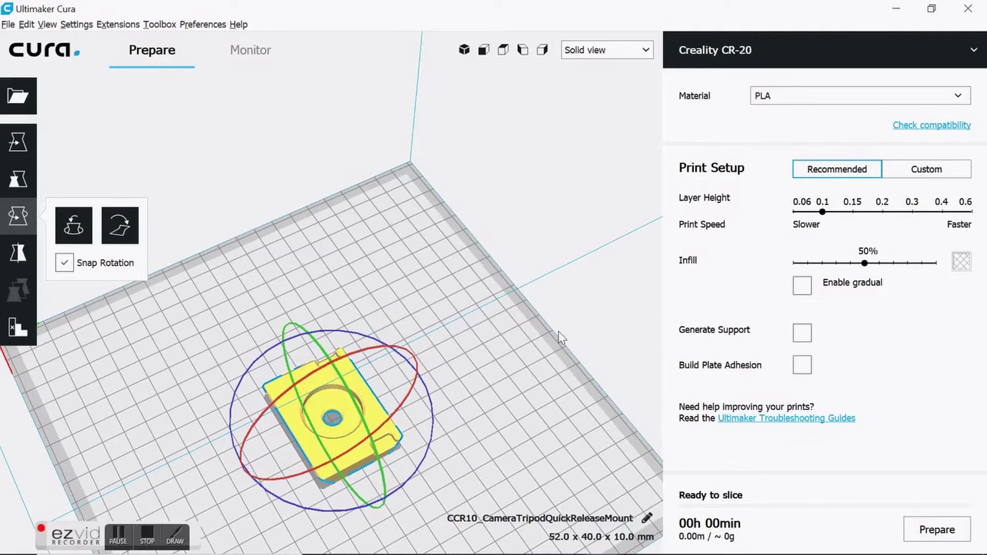
pyautogui.click(524, 484)
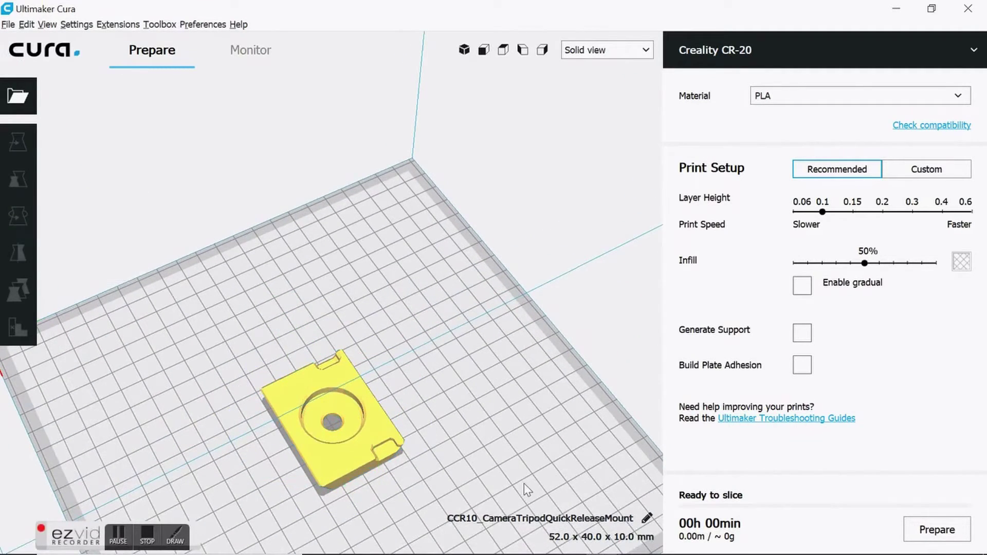
pyautogui.scroll(-2, 523, 484)
pyautogui.scroll(2, 524, 484)
pyautogui.scroll(-2, 524, 484)
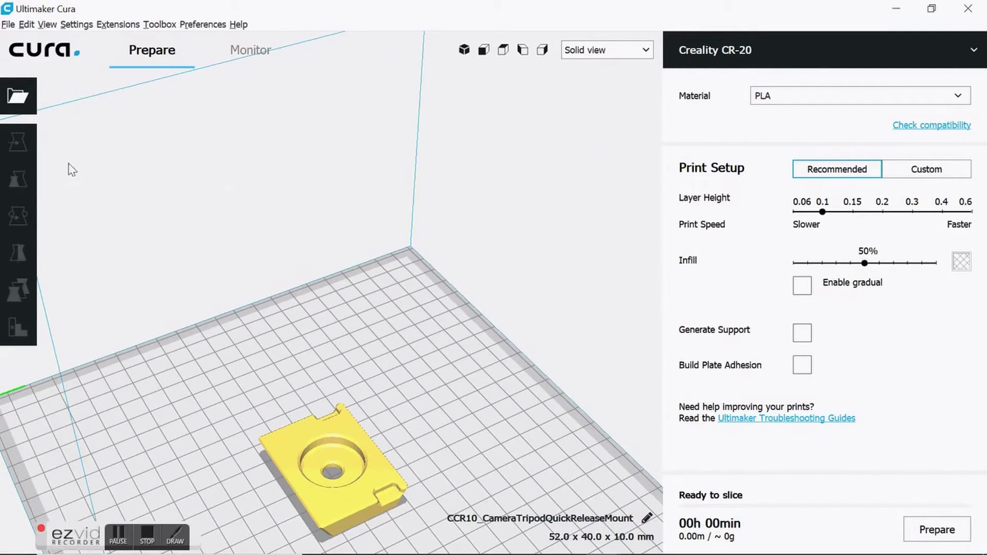
pyautogui.click(18, 94)
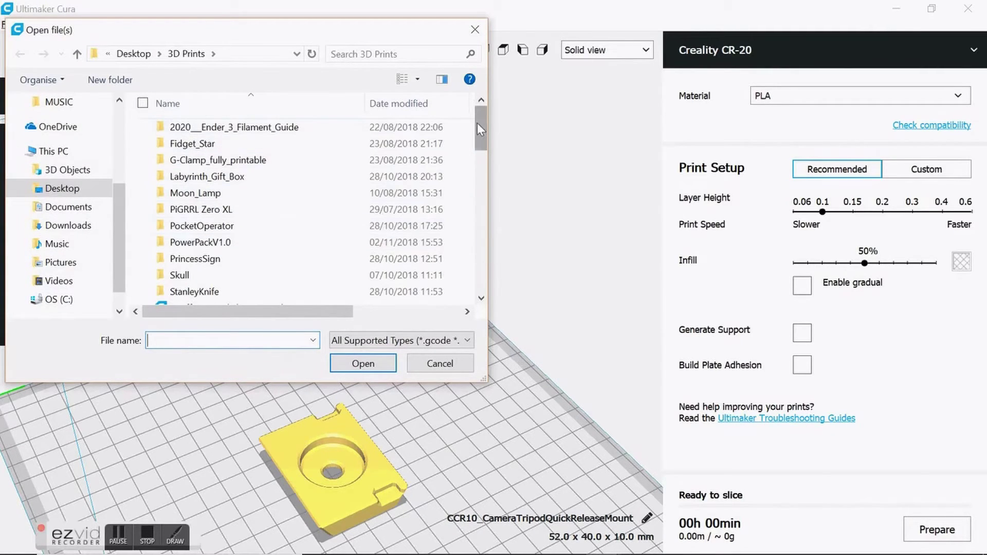
pyautogui.moveTo(481, 123); pyautogui.dragTo(483, 160)
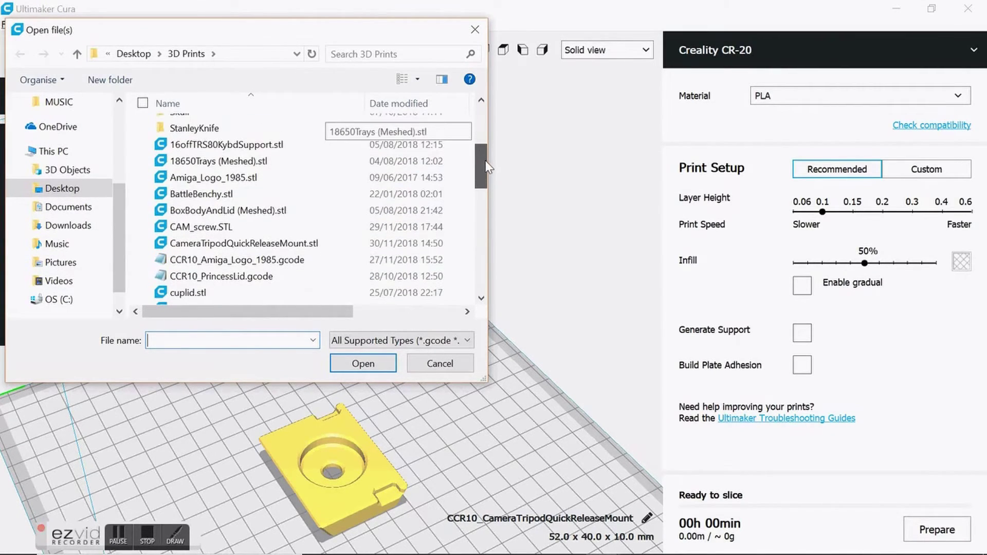
# Step: Add CAM_screw.STL beside the mount, slice both parts and inspect the infill in Layer view
pyautogui.doubleClick(201, 227)
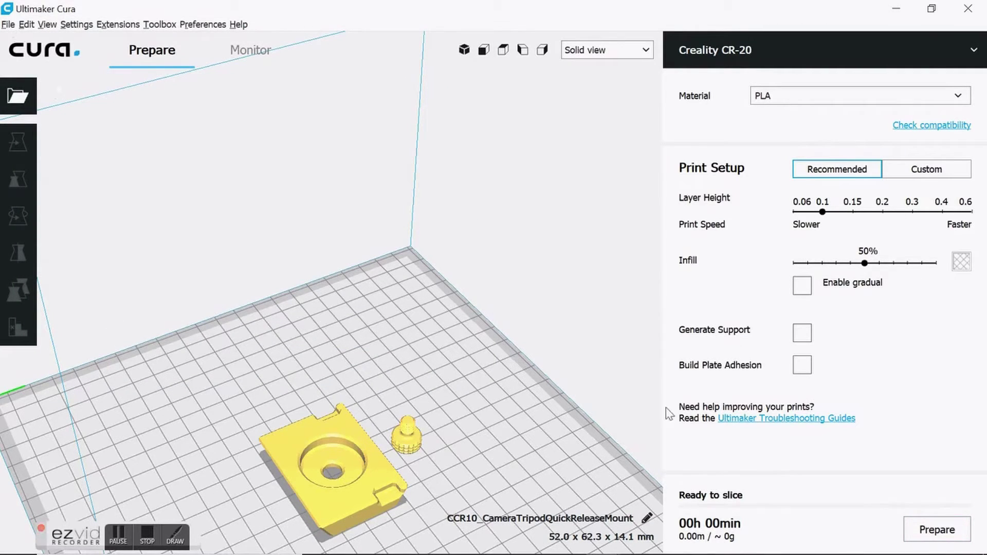
pyautogui.click(935, 532)
pyautogui.moveTo(709, 523)
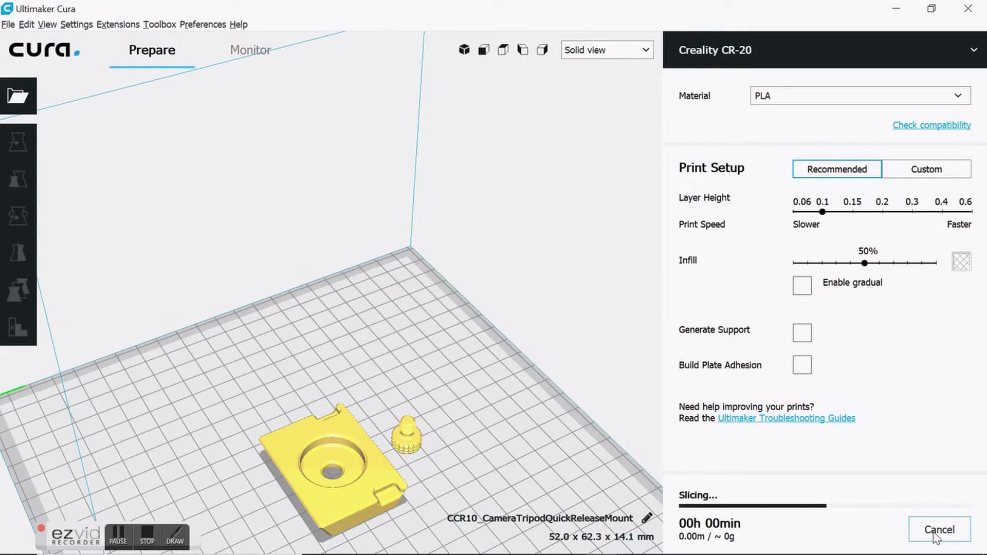
pyautogui.click(621, 51)
pyautogui.click(599, 93)
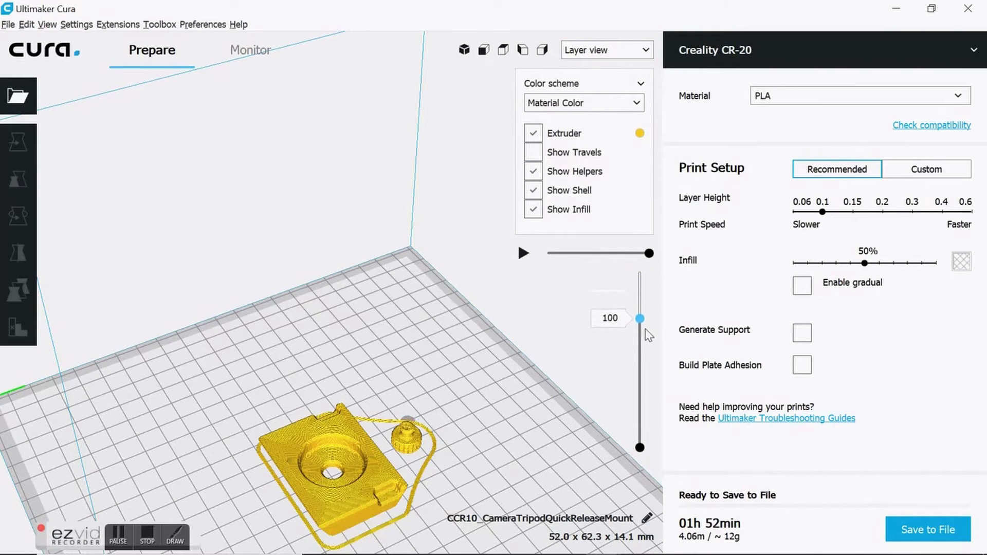
pyautogui.moveTo(647, 333)
pyautogui.mouseDown()
pyautogui.moveTo(651, 432)
pyautogui.moveTo(642, 288)
pyautogui.mouseUp()
# Step: Save the sliced print as CCR10_CameraTripodQuickReleaseMount.gcode in the 3D Prints folder
pyautogui.click(929, 532)
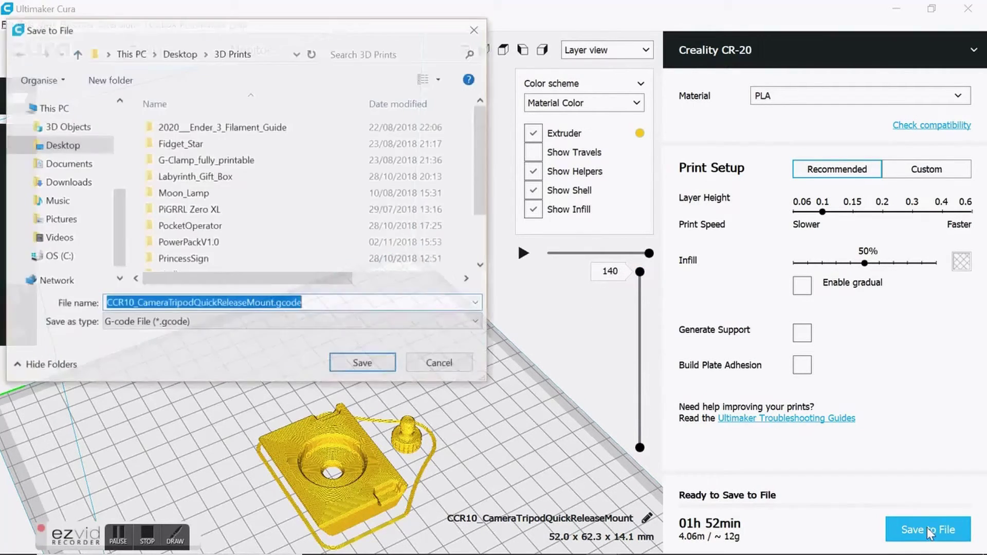
pyautogui.click(381, 368)
pyautogui.click(148, 542)
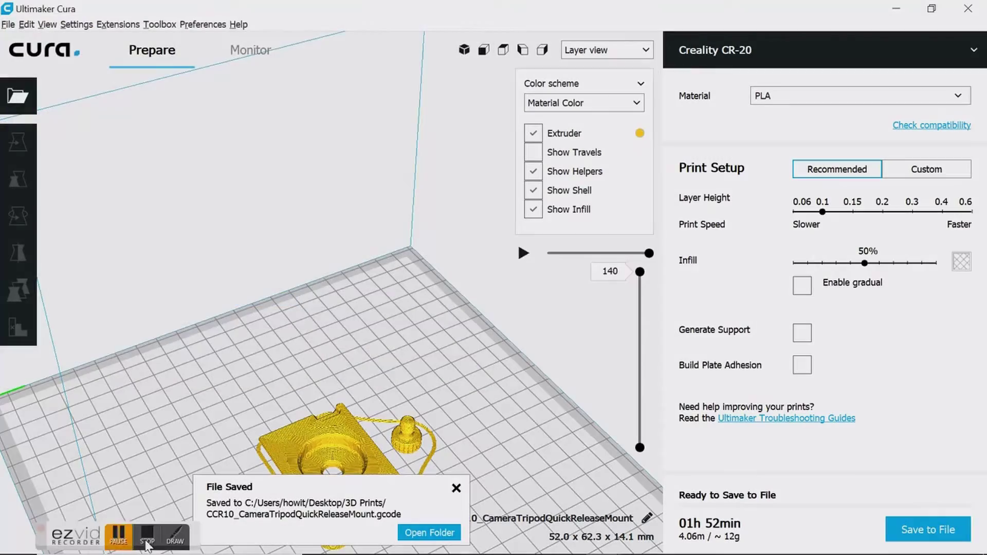